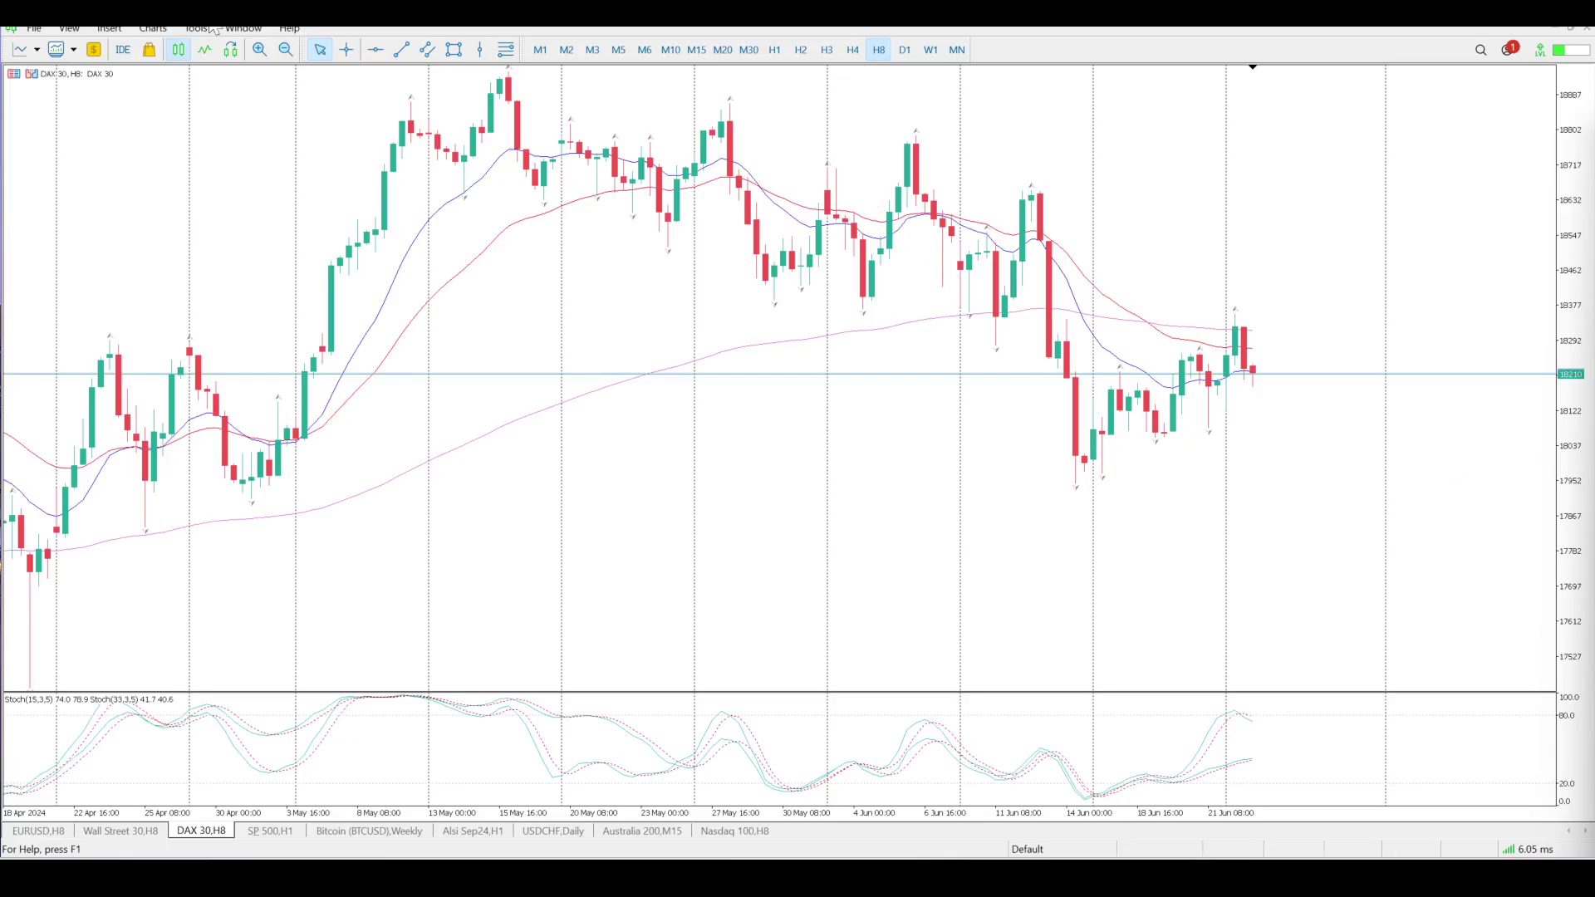
Select the Equidistant Channel drawing tool on the DAX 30 H8 chart
click(428, 50)
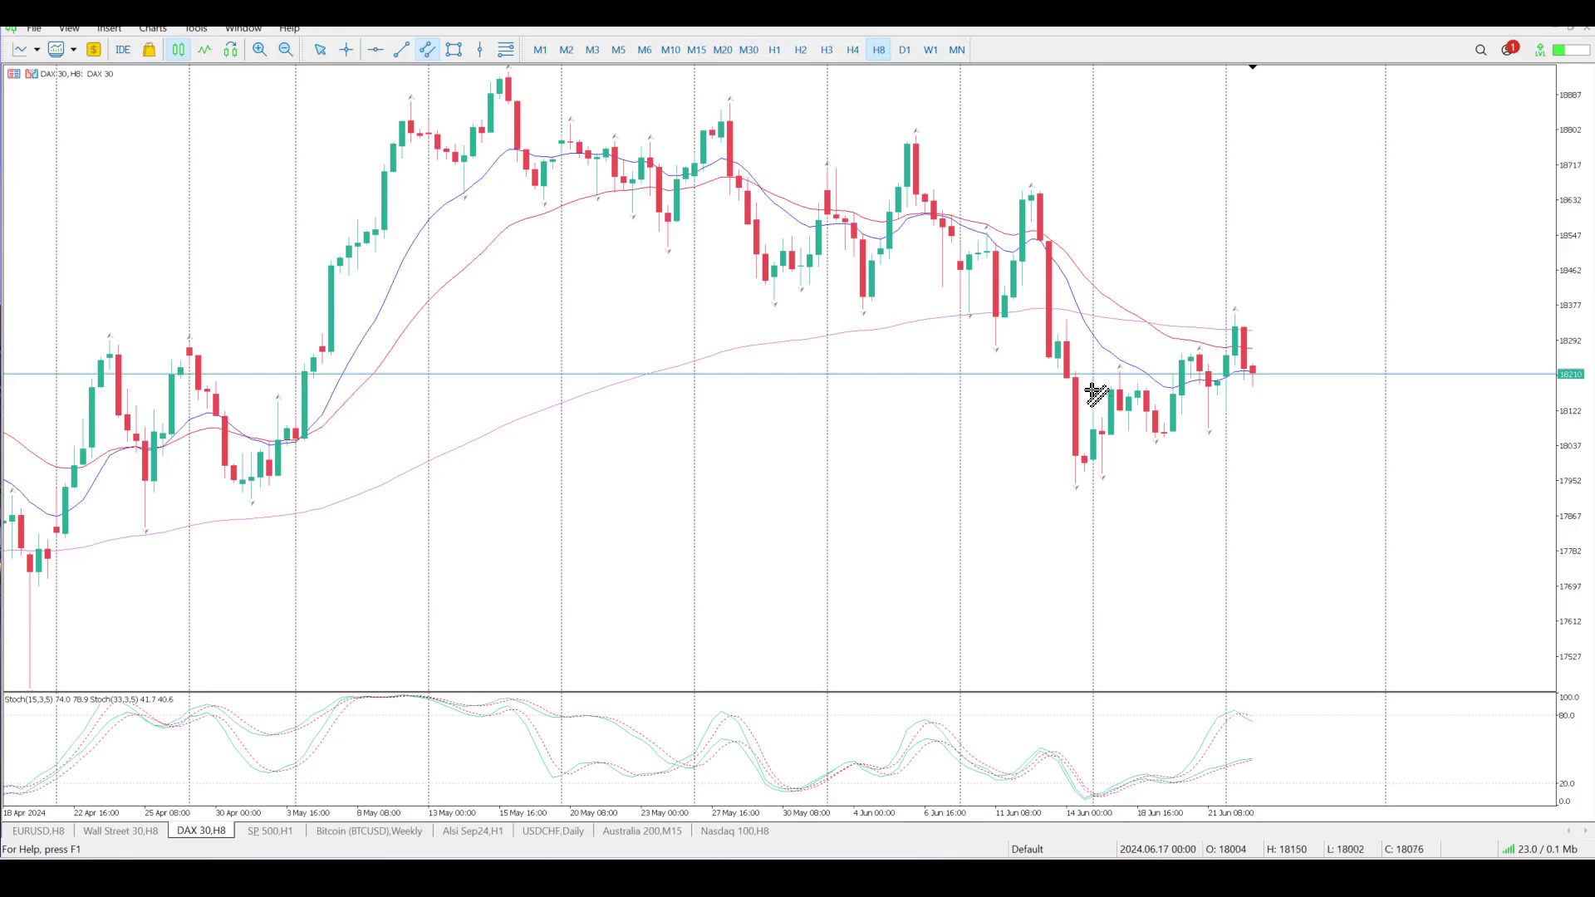
Draw an ascending channel over the 14–21 Jun candles and fit its lower line to the lows
drag(1093, 389, 1260, 306)
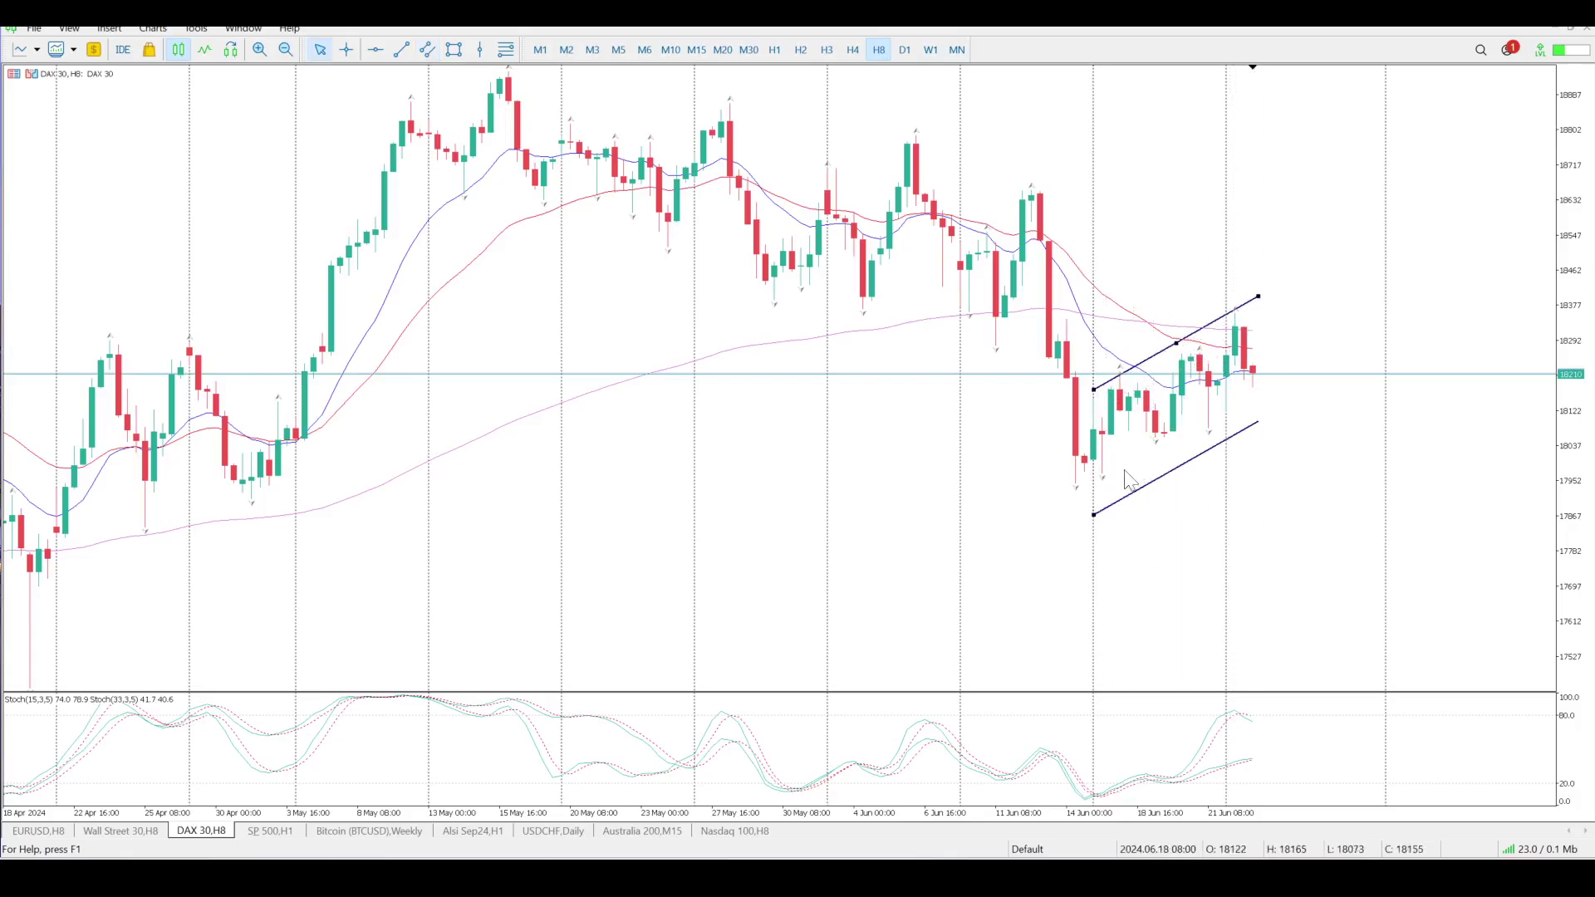
drag(1093, 515, 1085, 486)
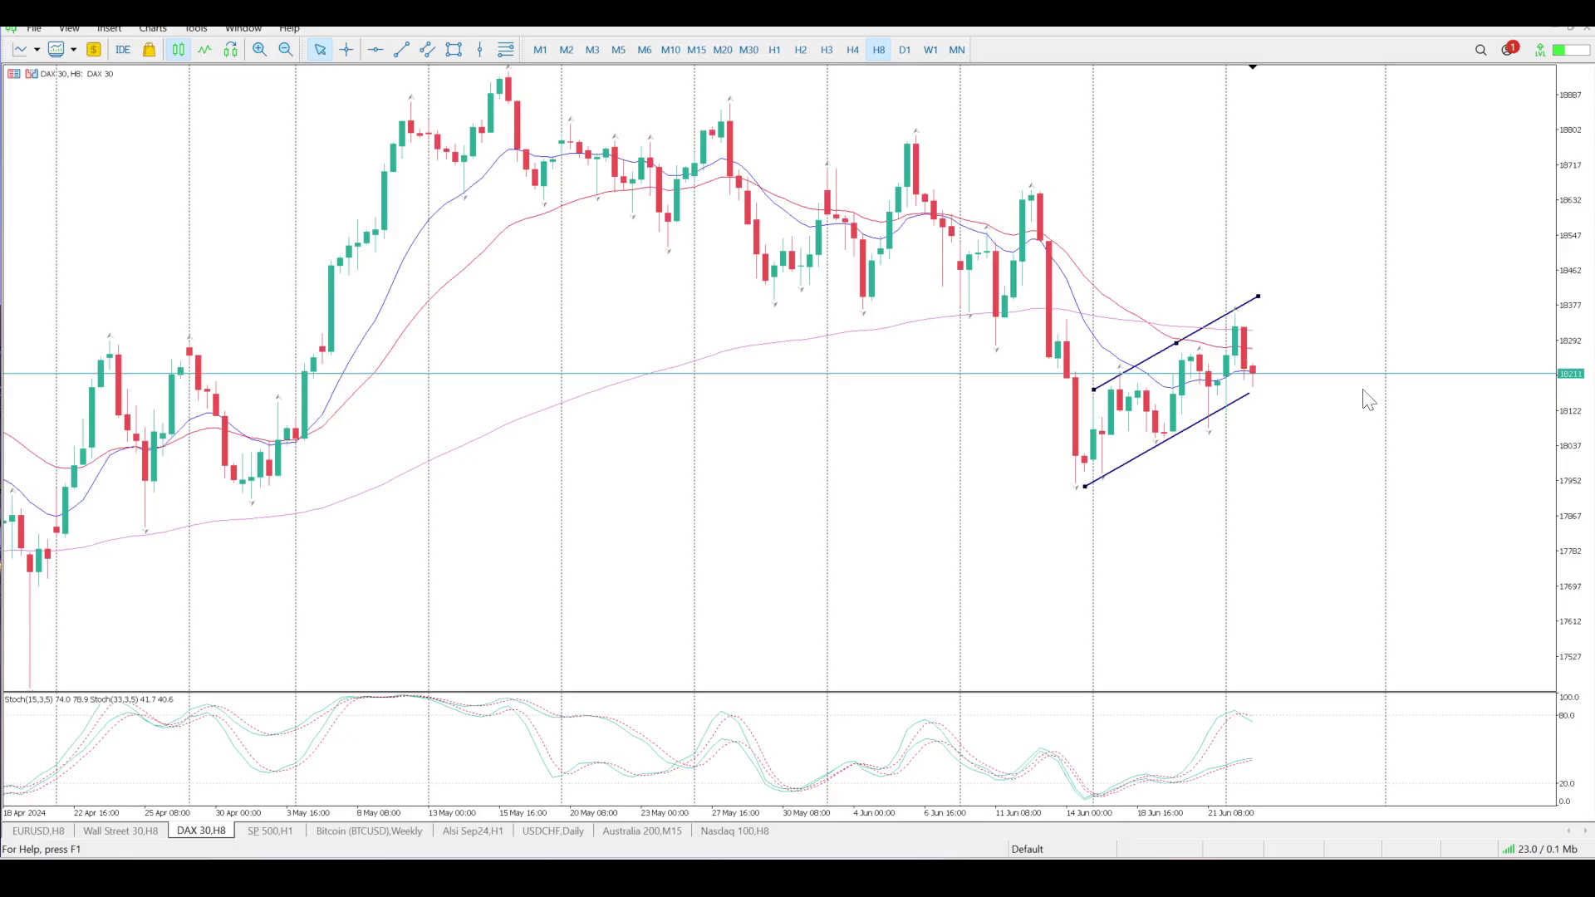
Place a red horizontal level across the recent highs, then scroll back to earlier bars
click(375, 49)
drag(832, 303, 822, 347)
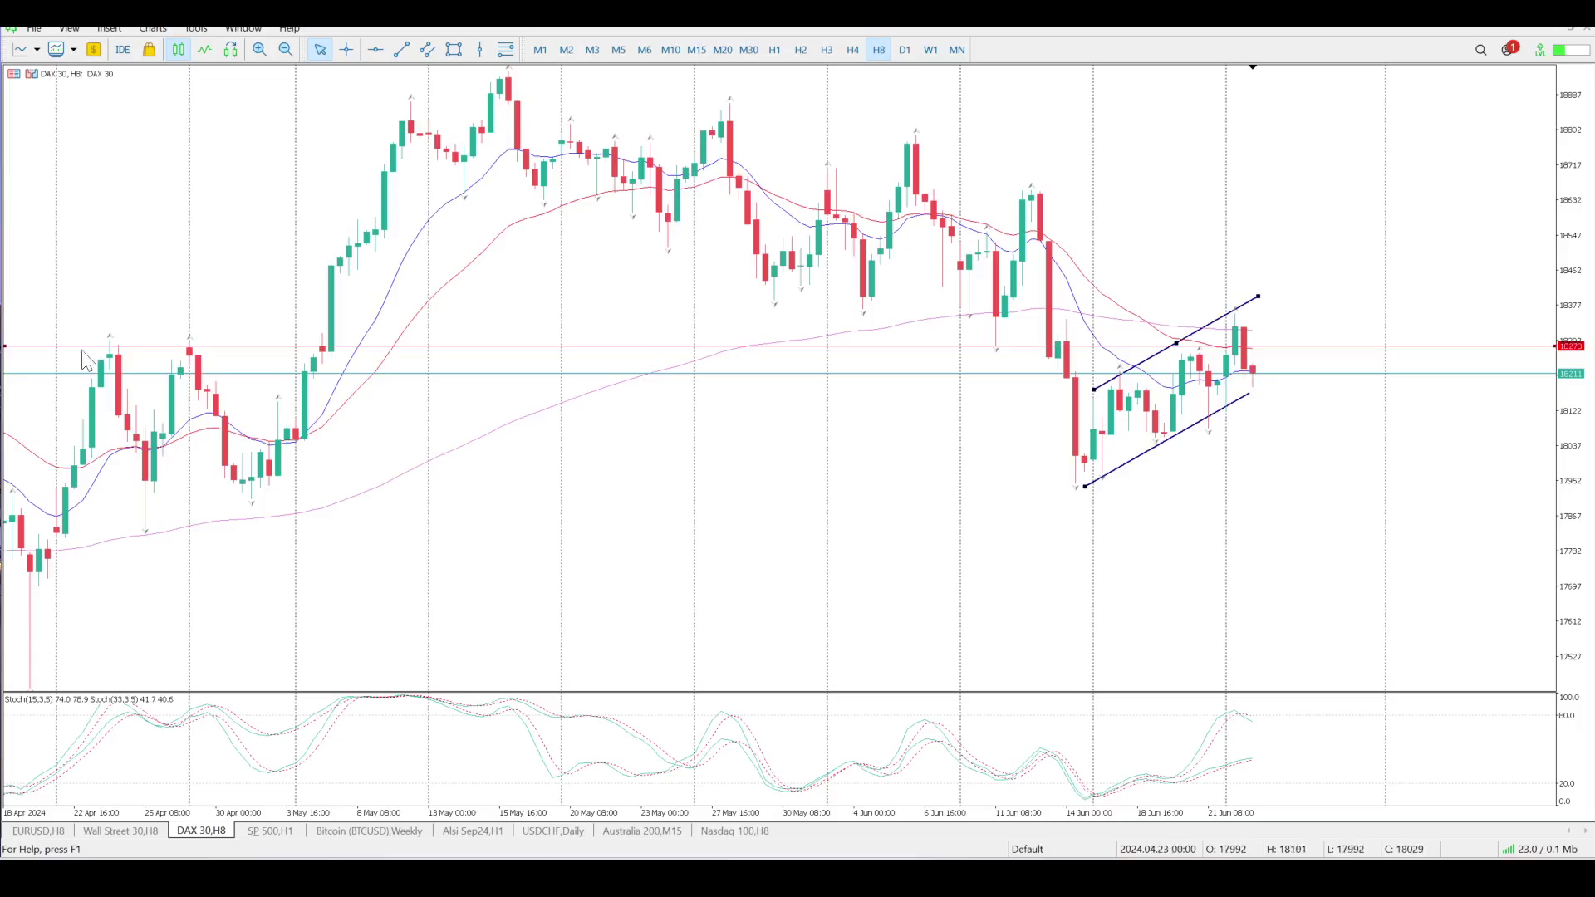
scroll(238, 355, up, 3)
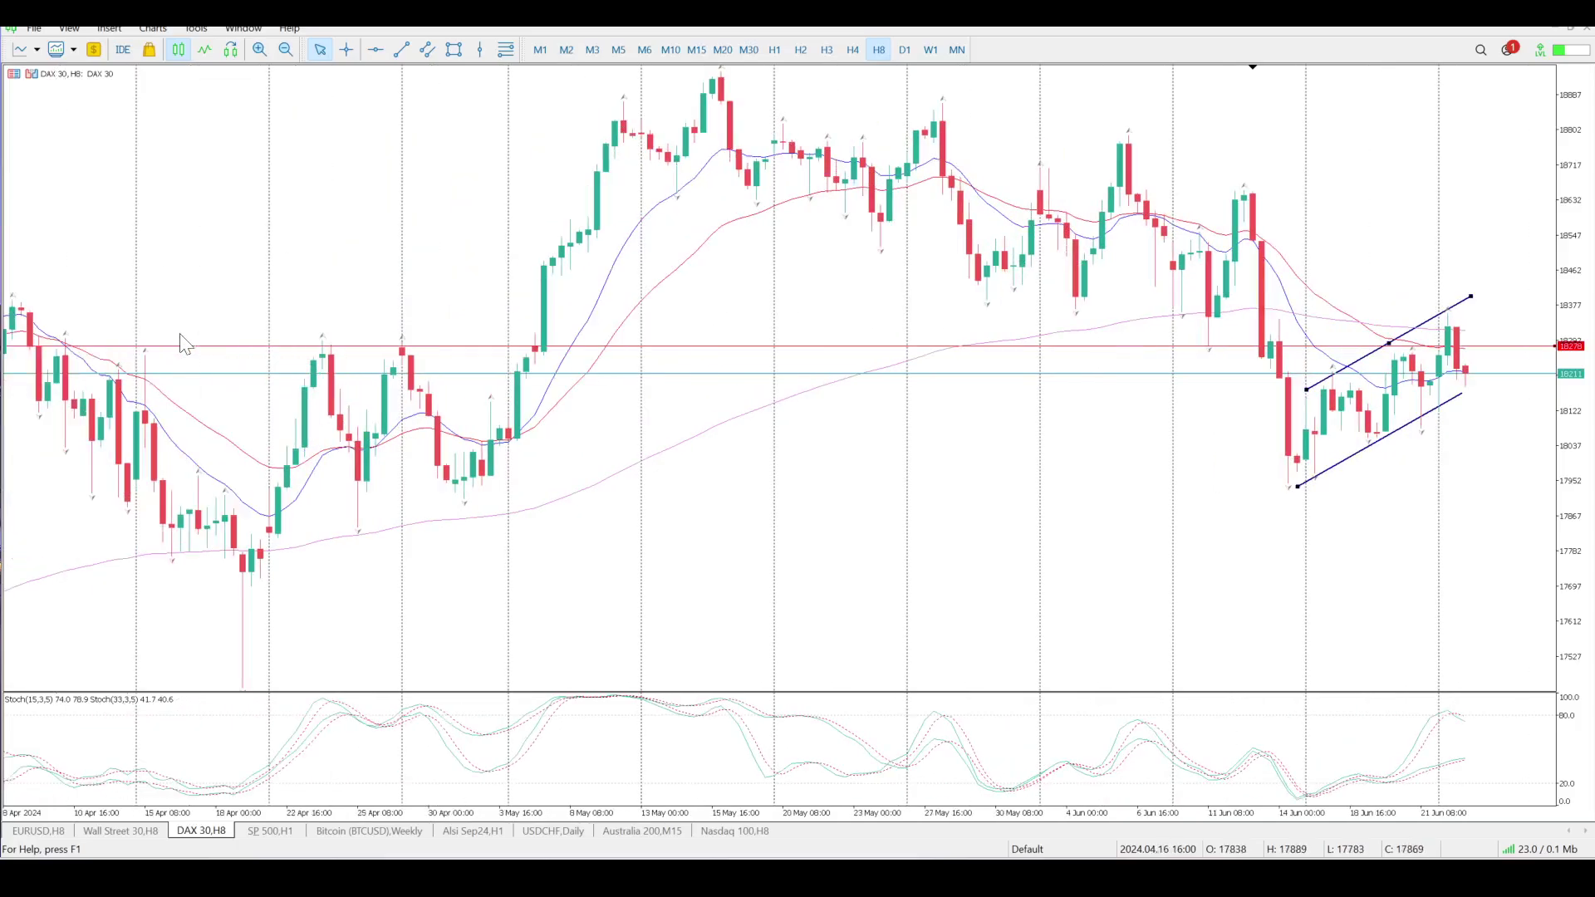
scroll(354, 353, up, 1)
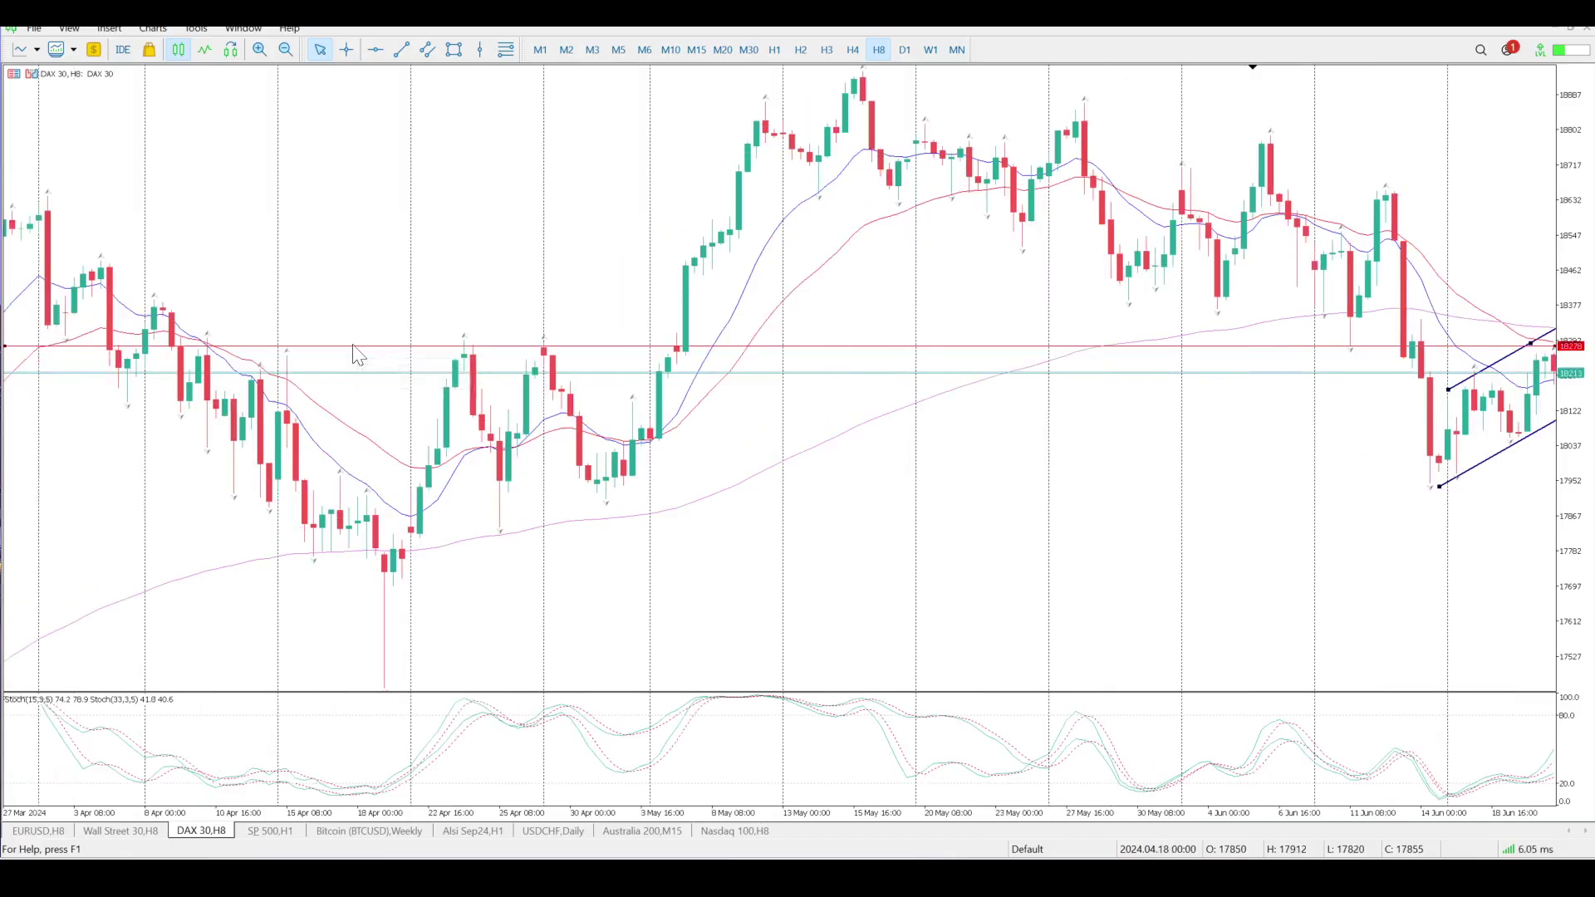
scroll(354, 353, up, 3)
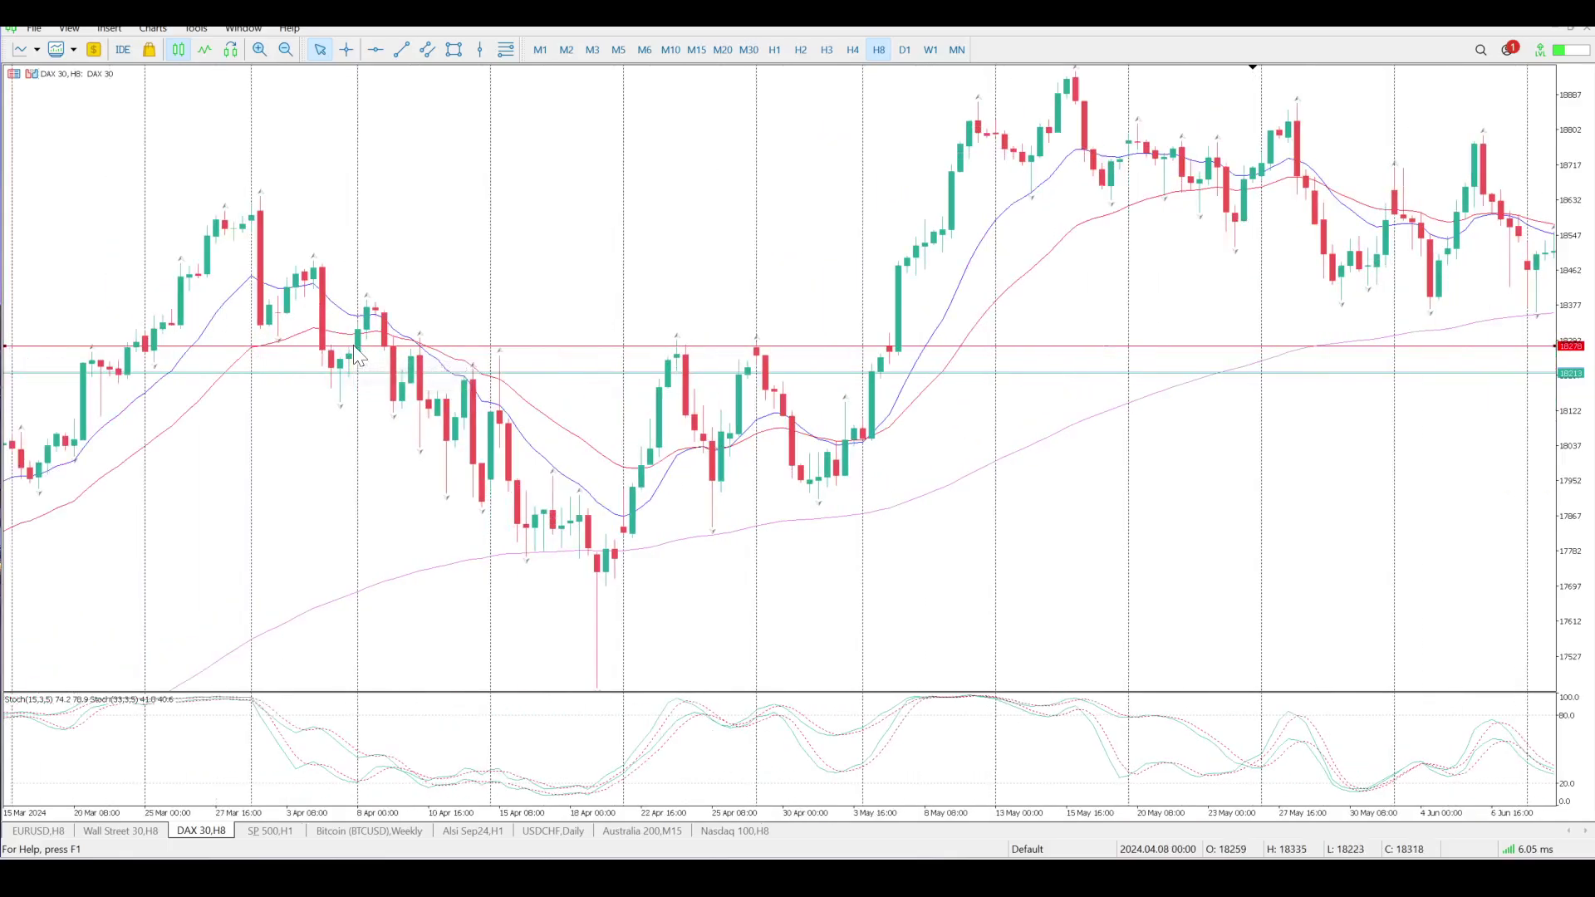
Add a second red horizontal level at the older highs and nudge it onto them
click(375, 50)
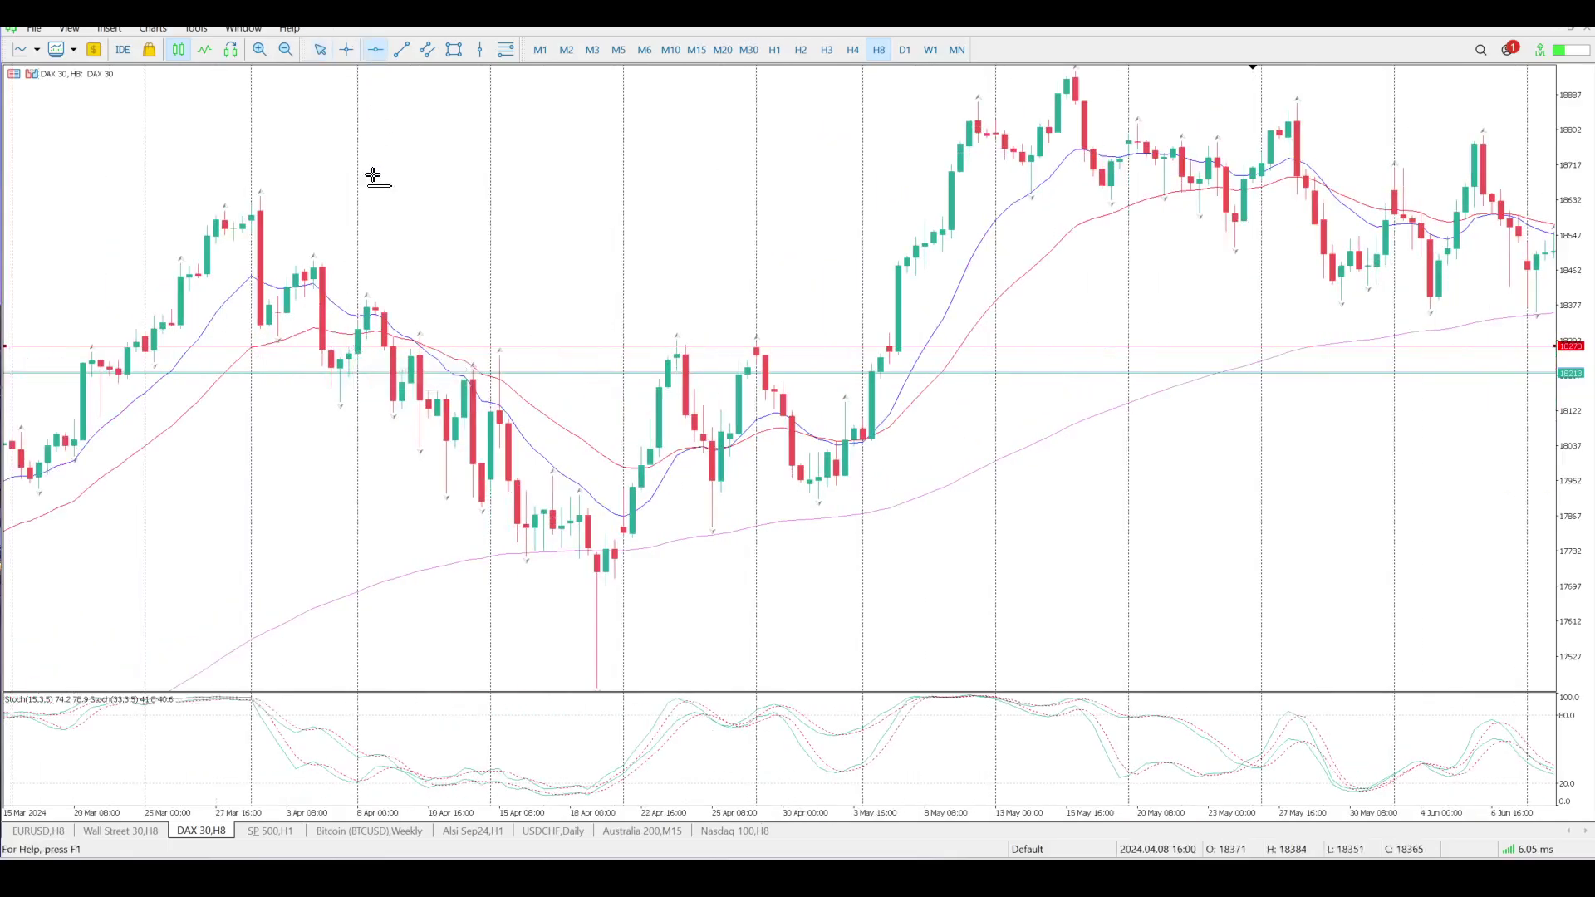
drag(391, 267, 407, 299)
scroll(407, 301, down, 3)
scroll(406, 299, down, 3)
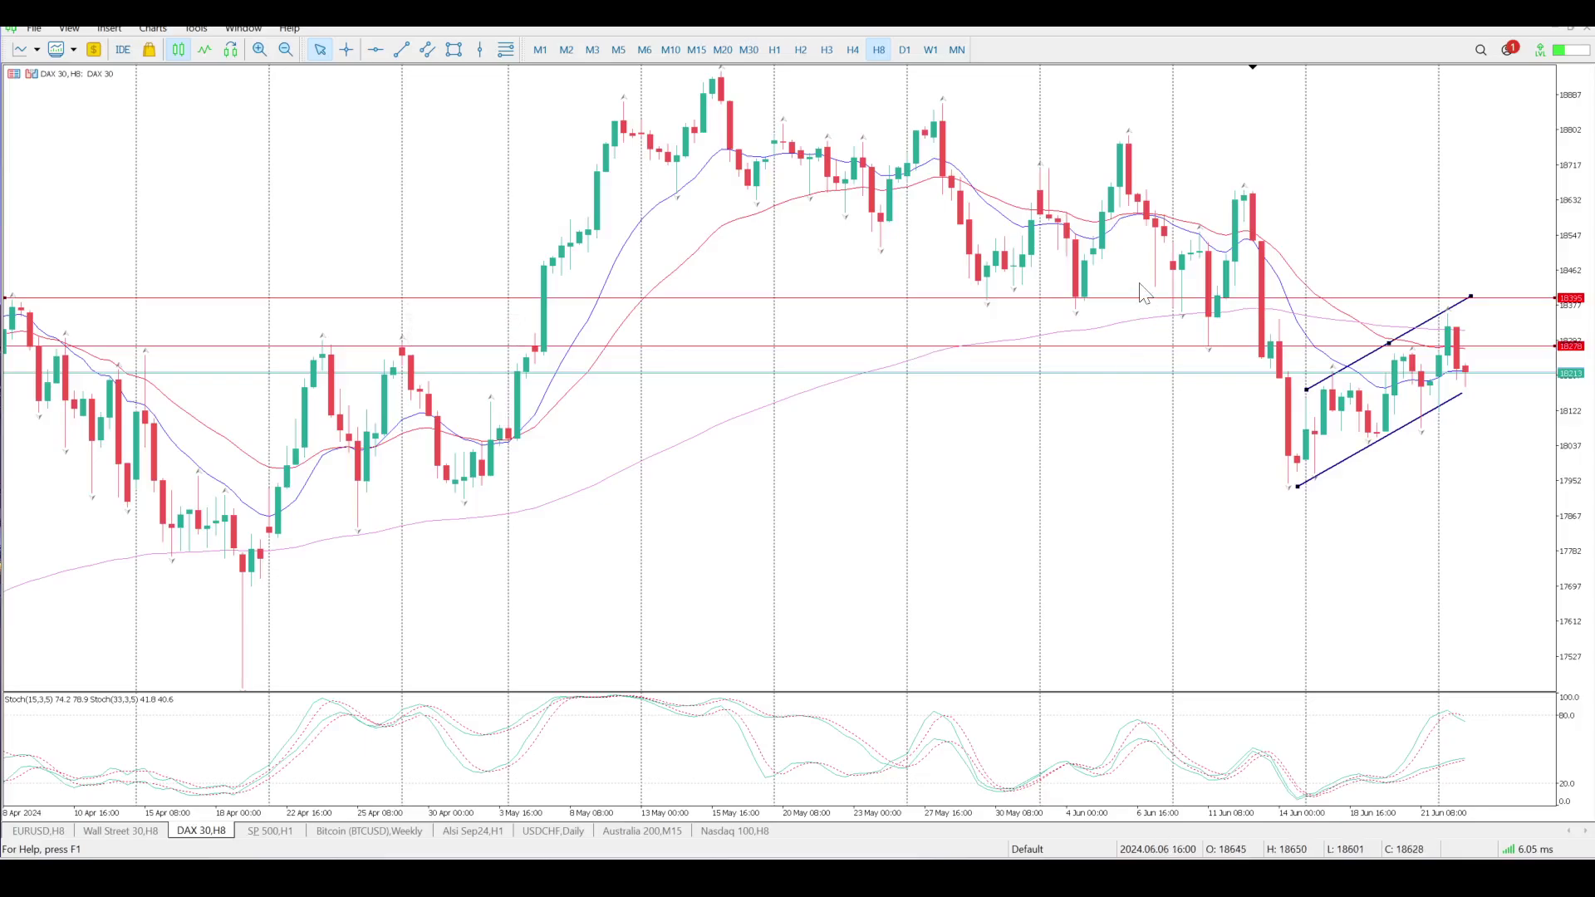
drag(1132, 298, 1132, 313)
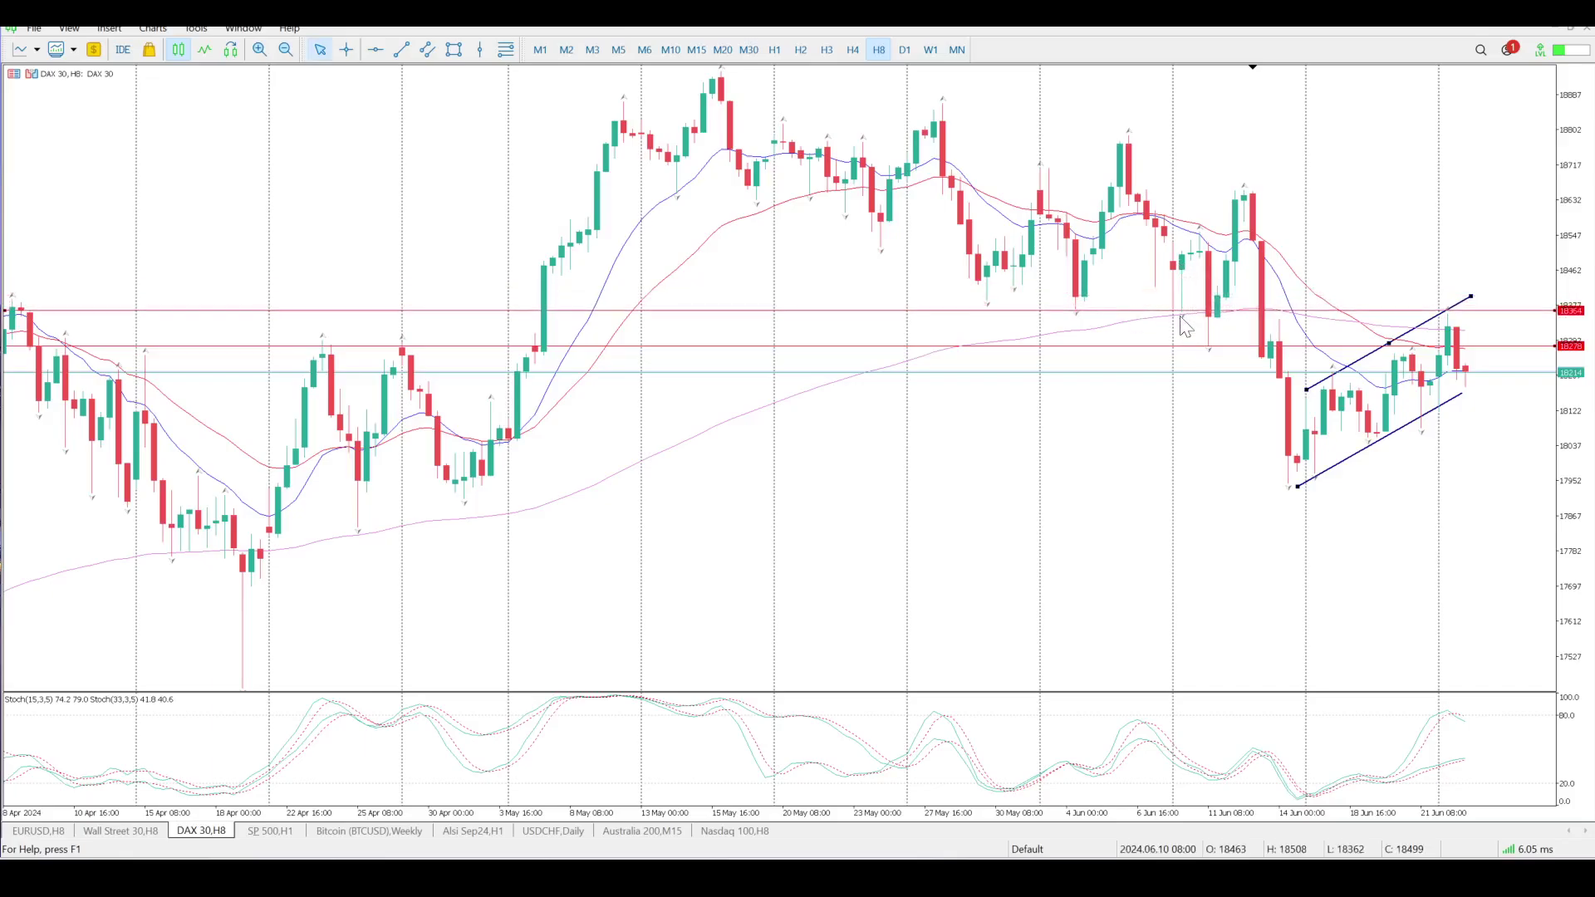
Delete the rising equidistant channel, leaving only the red horizontal levels
right_click(1298, 486)
click(1318, 543)
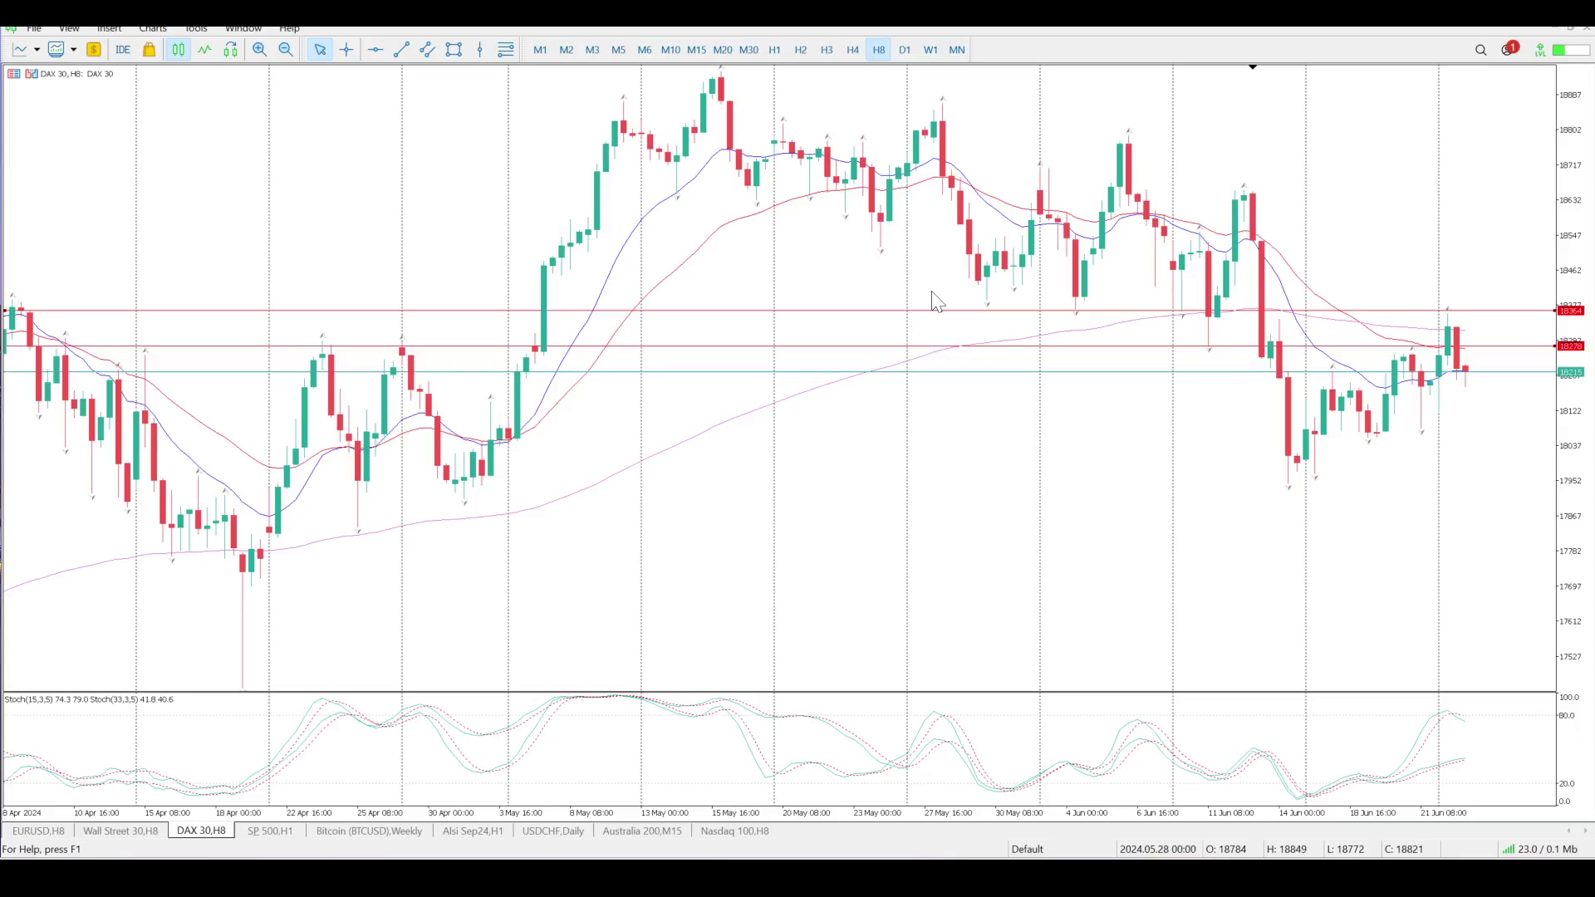
click(375, 49)
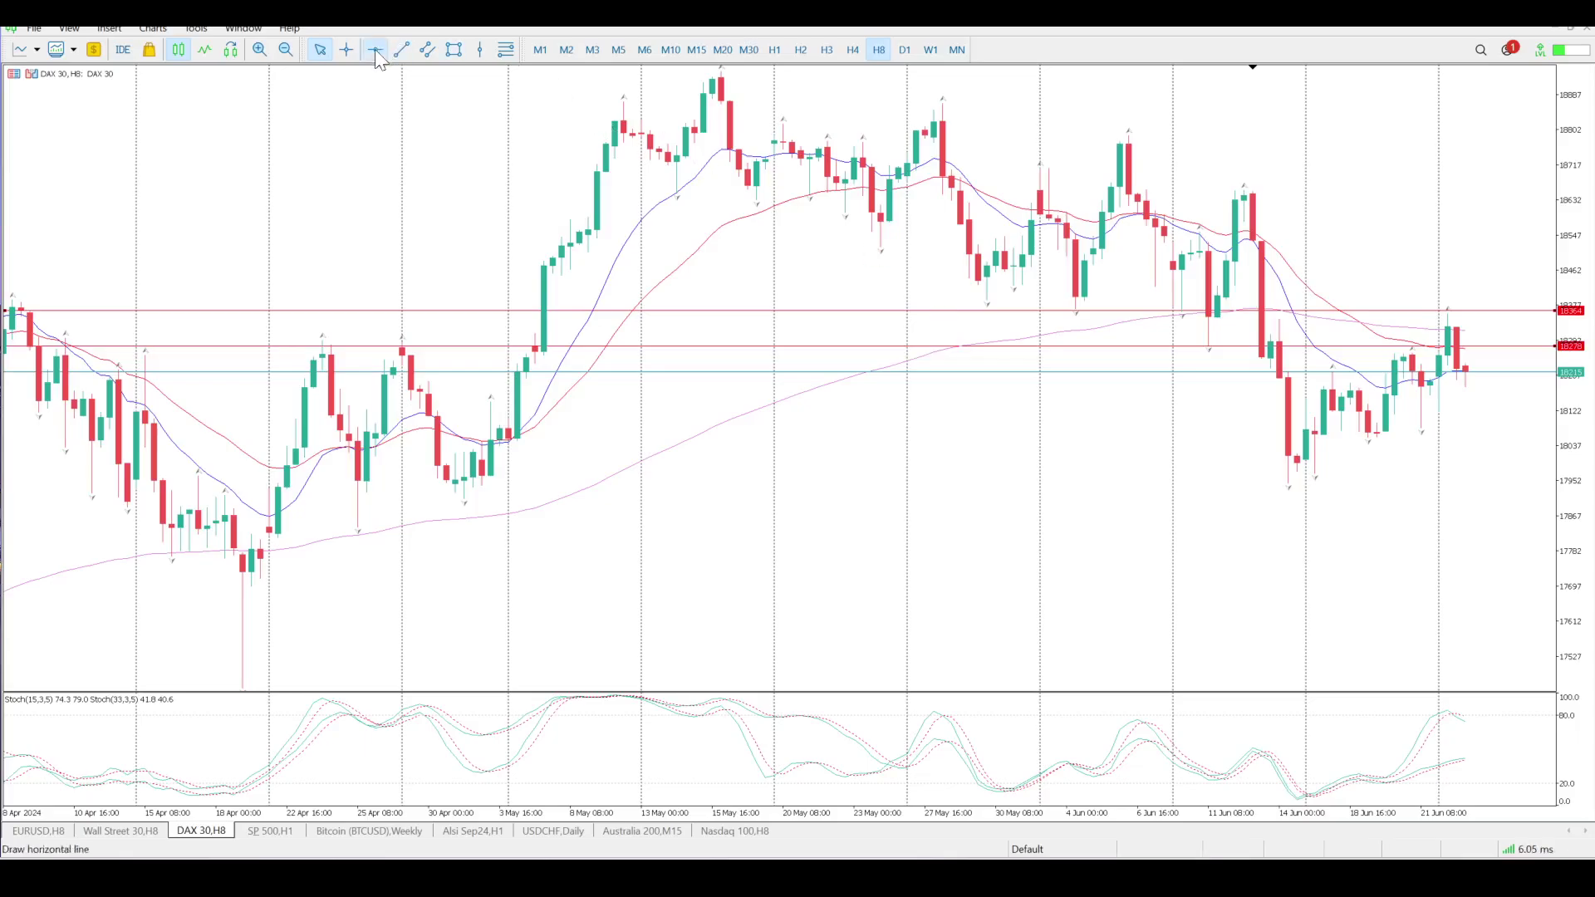
click(1187, 372)
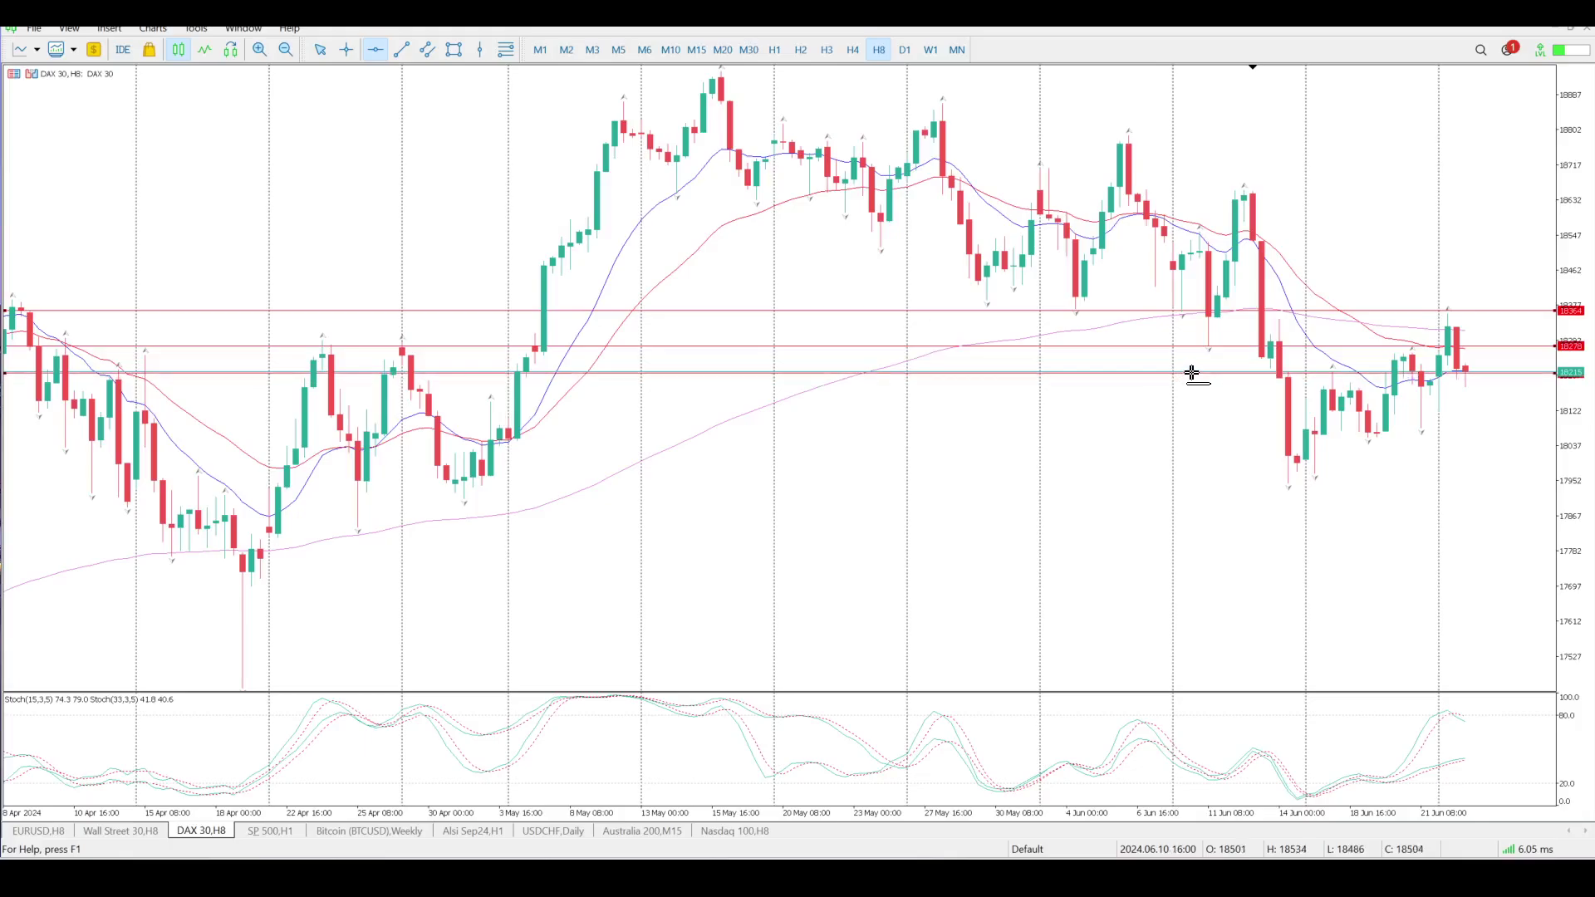
key(ctrl+z)
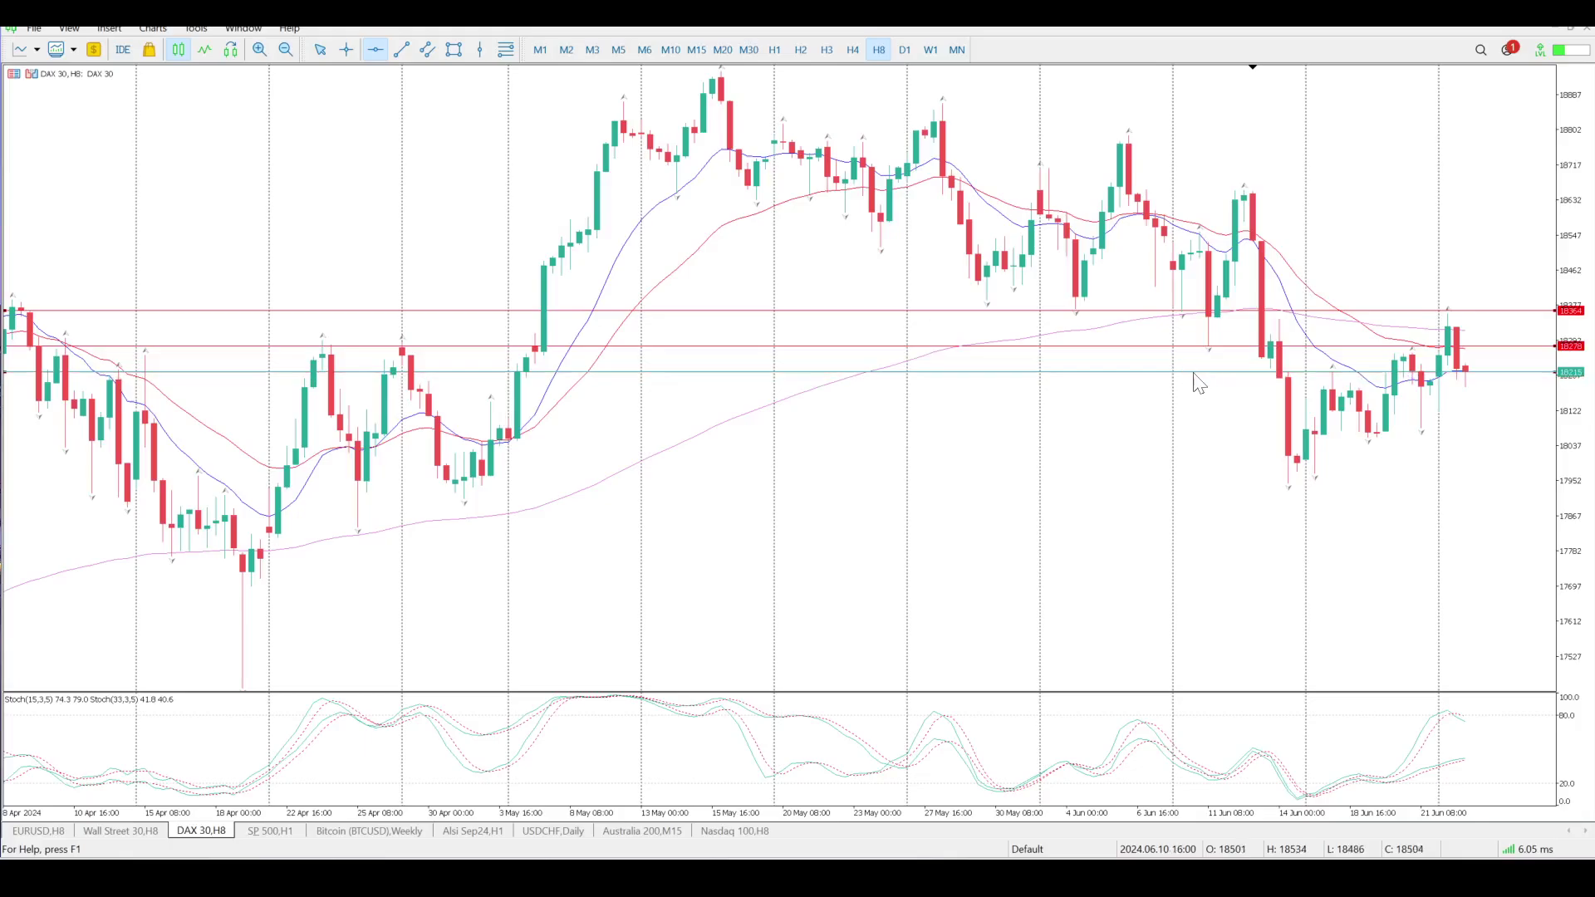
key(Escape)
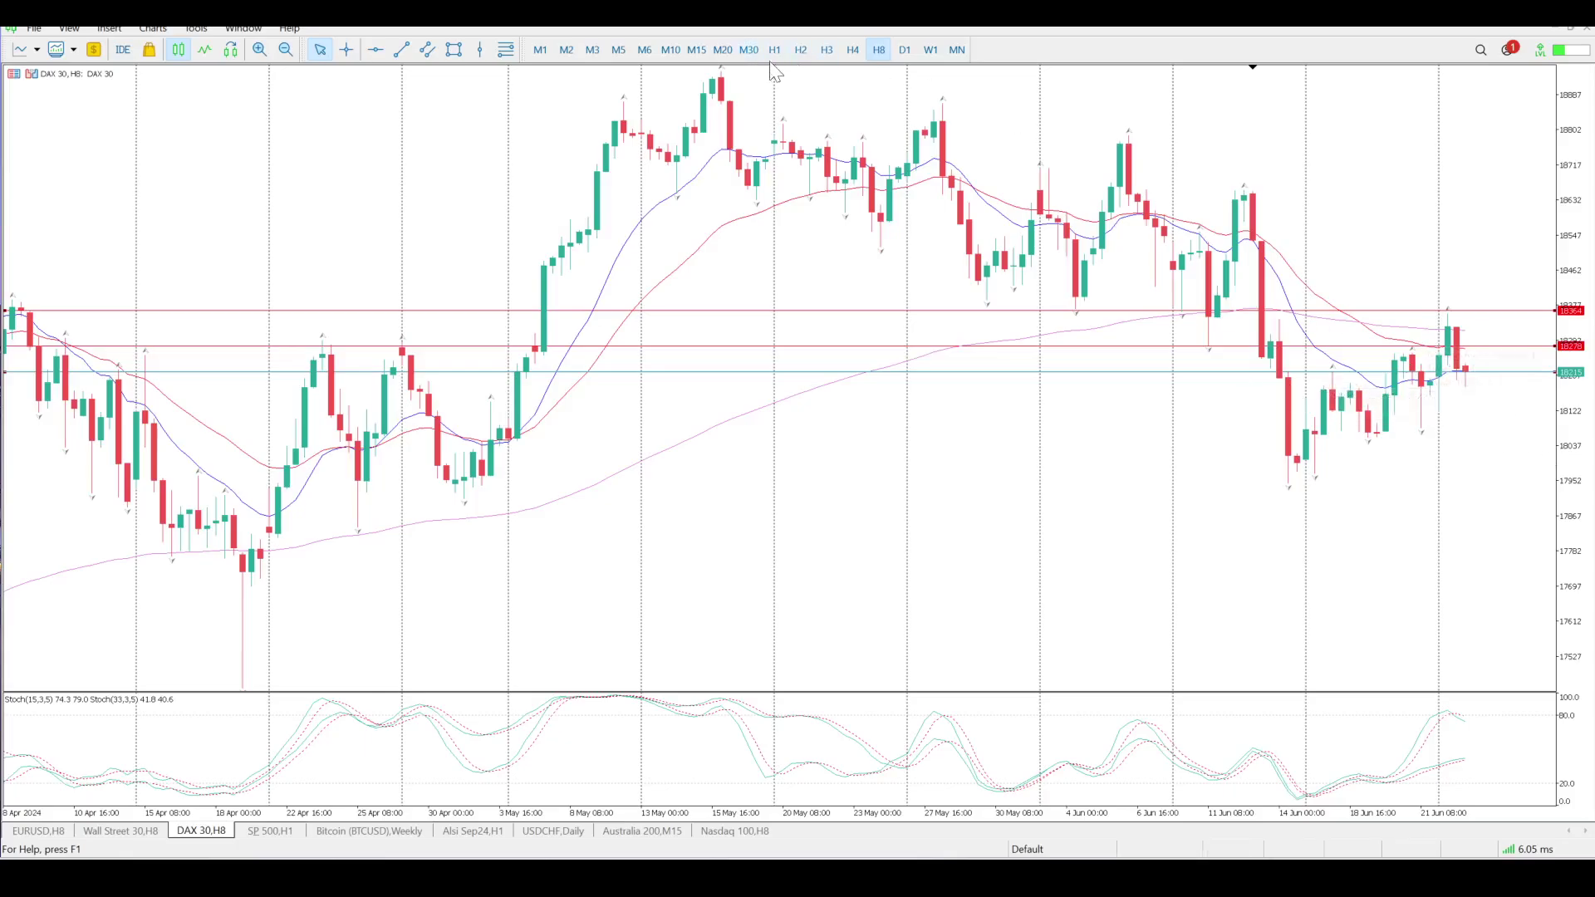
Switch the chart to H3 and shift it to show the latest bars
click(826, 49)
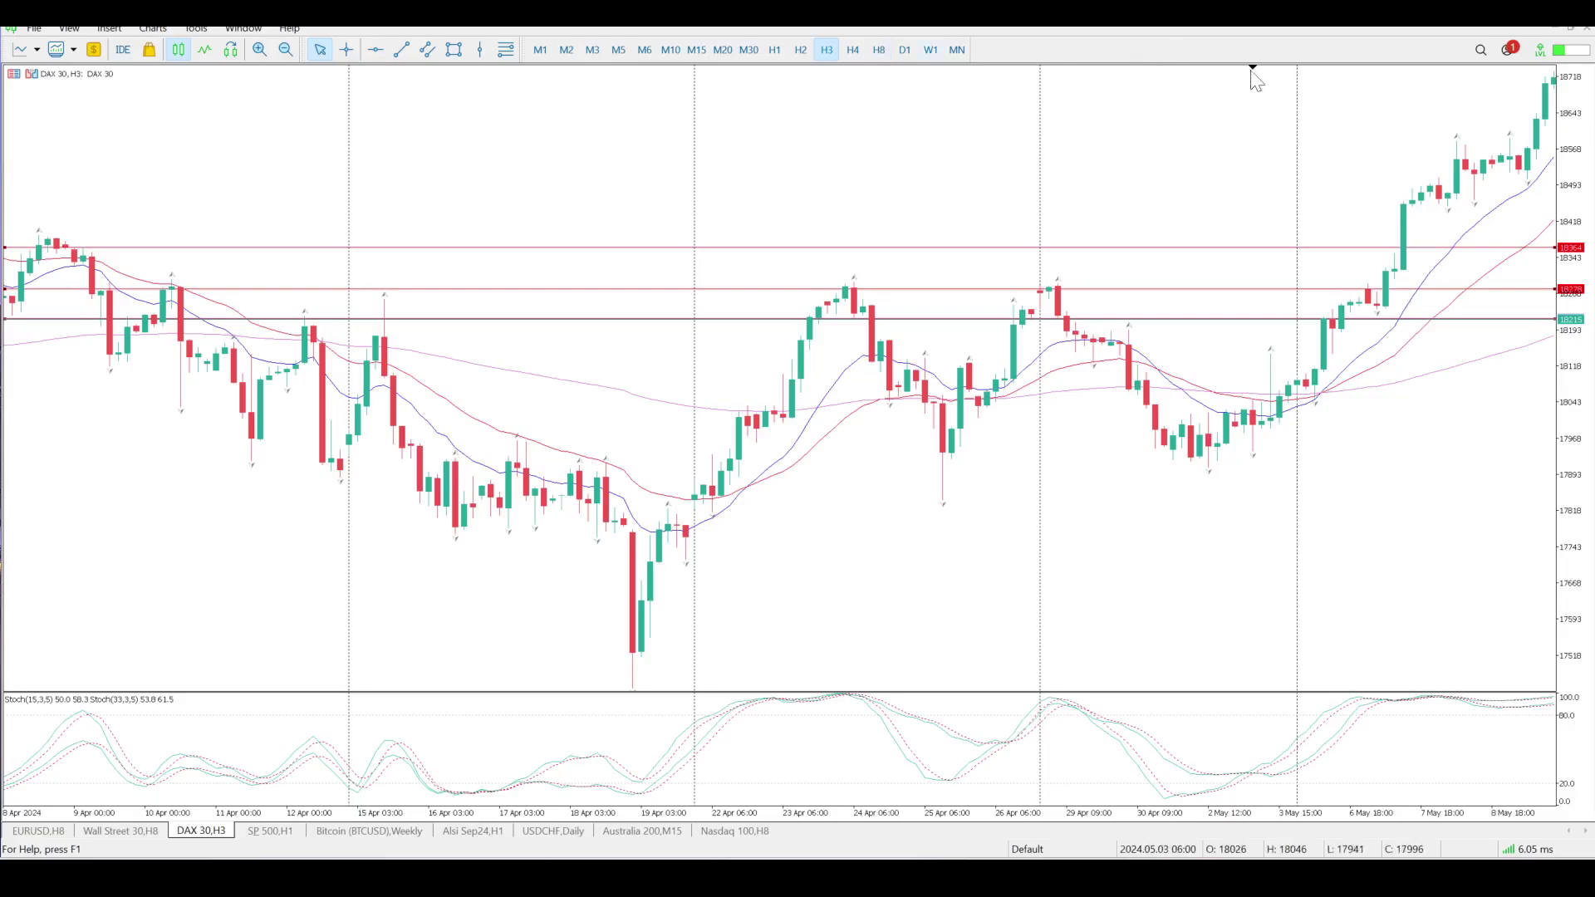
drag(1252, 68, 1253, 73)
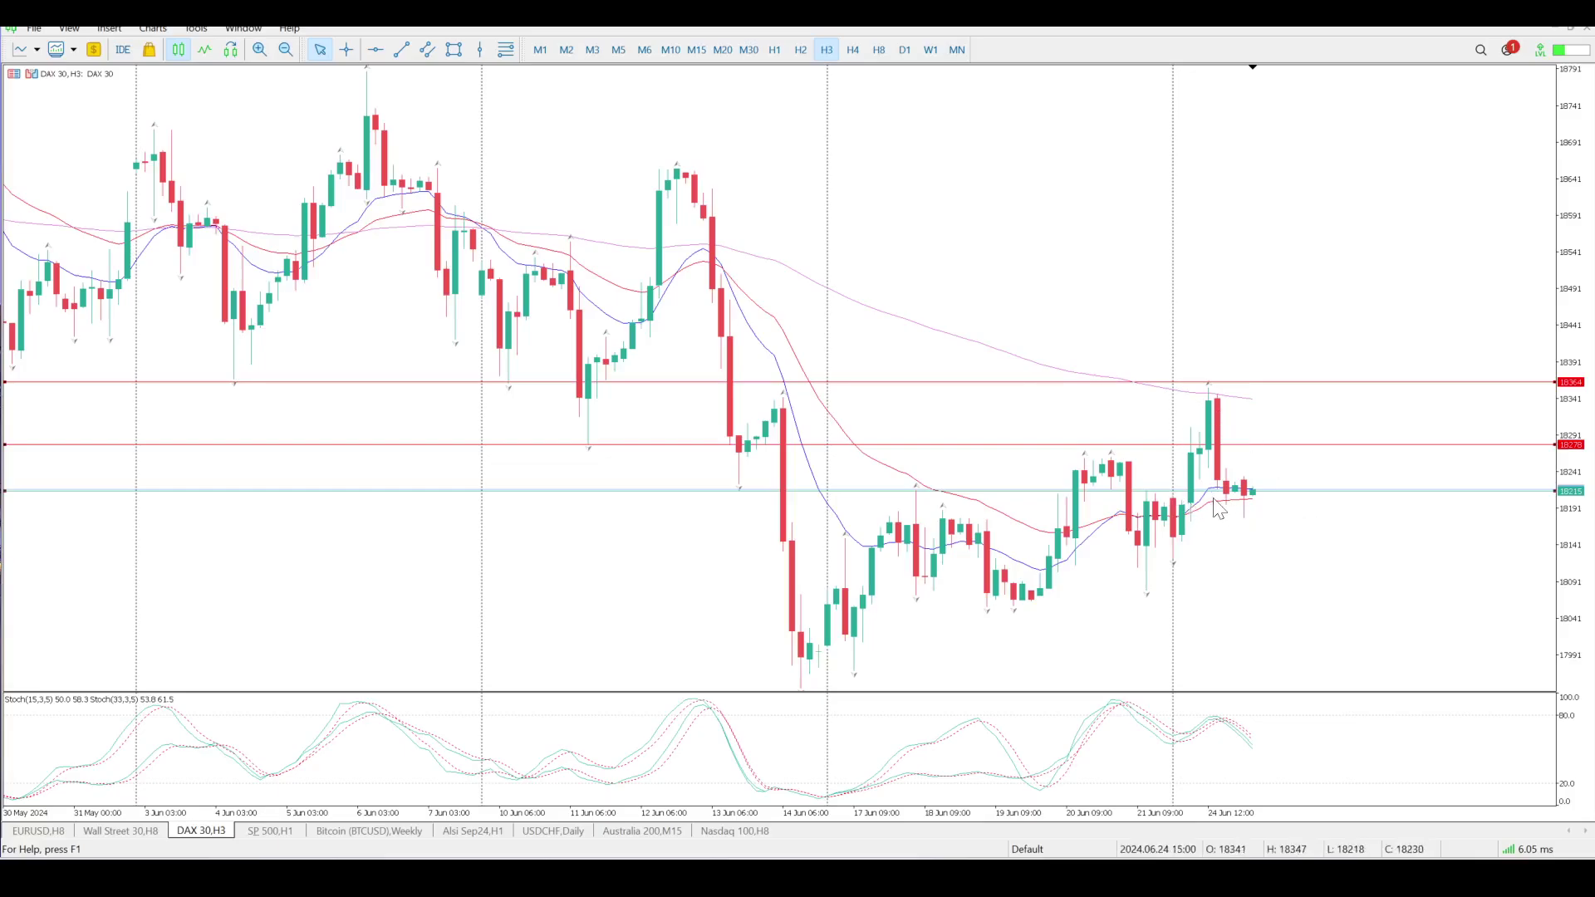
mouse_move(1214, 508)
Add a red horizontal level near 18119 below price, then show the H1 chart
click(376, 50)
drag(1180, 586, 1217, 563)
click(774, 50)
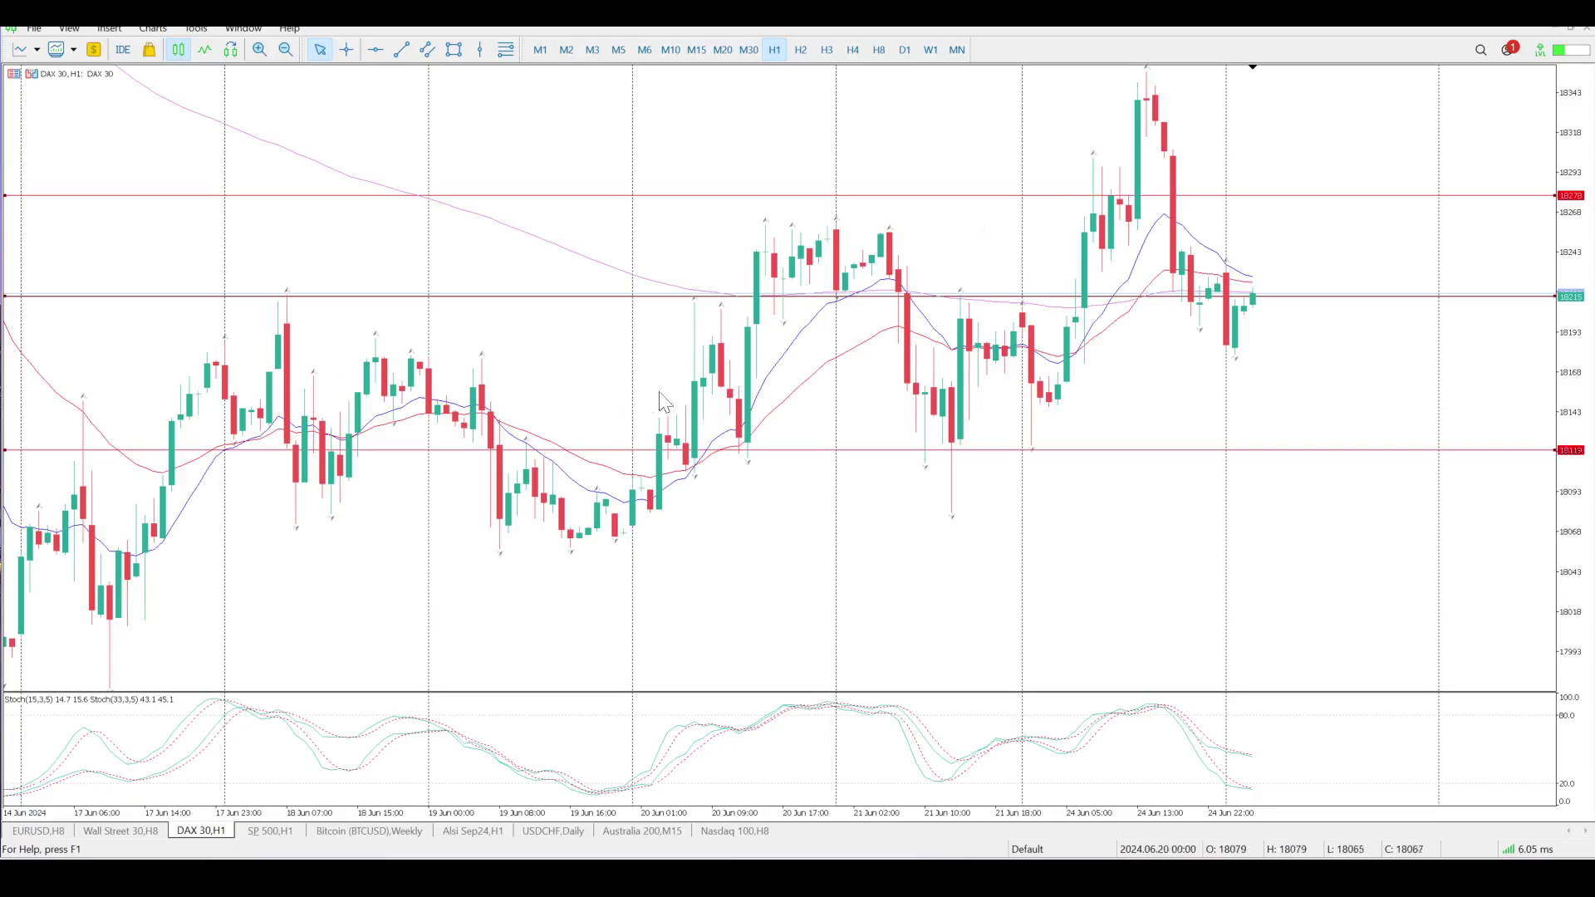
Compress the H1 price scale so all four red levels, from 18119 to 18364, fit in view
scroll(824, 266, up, 5)
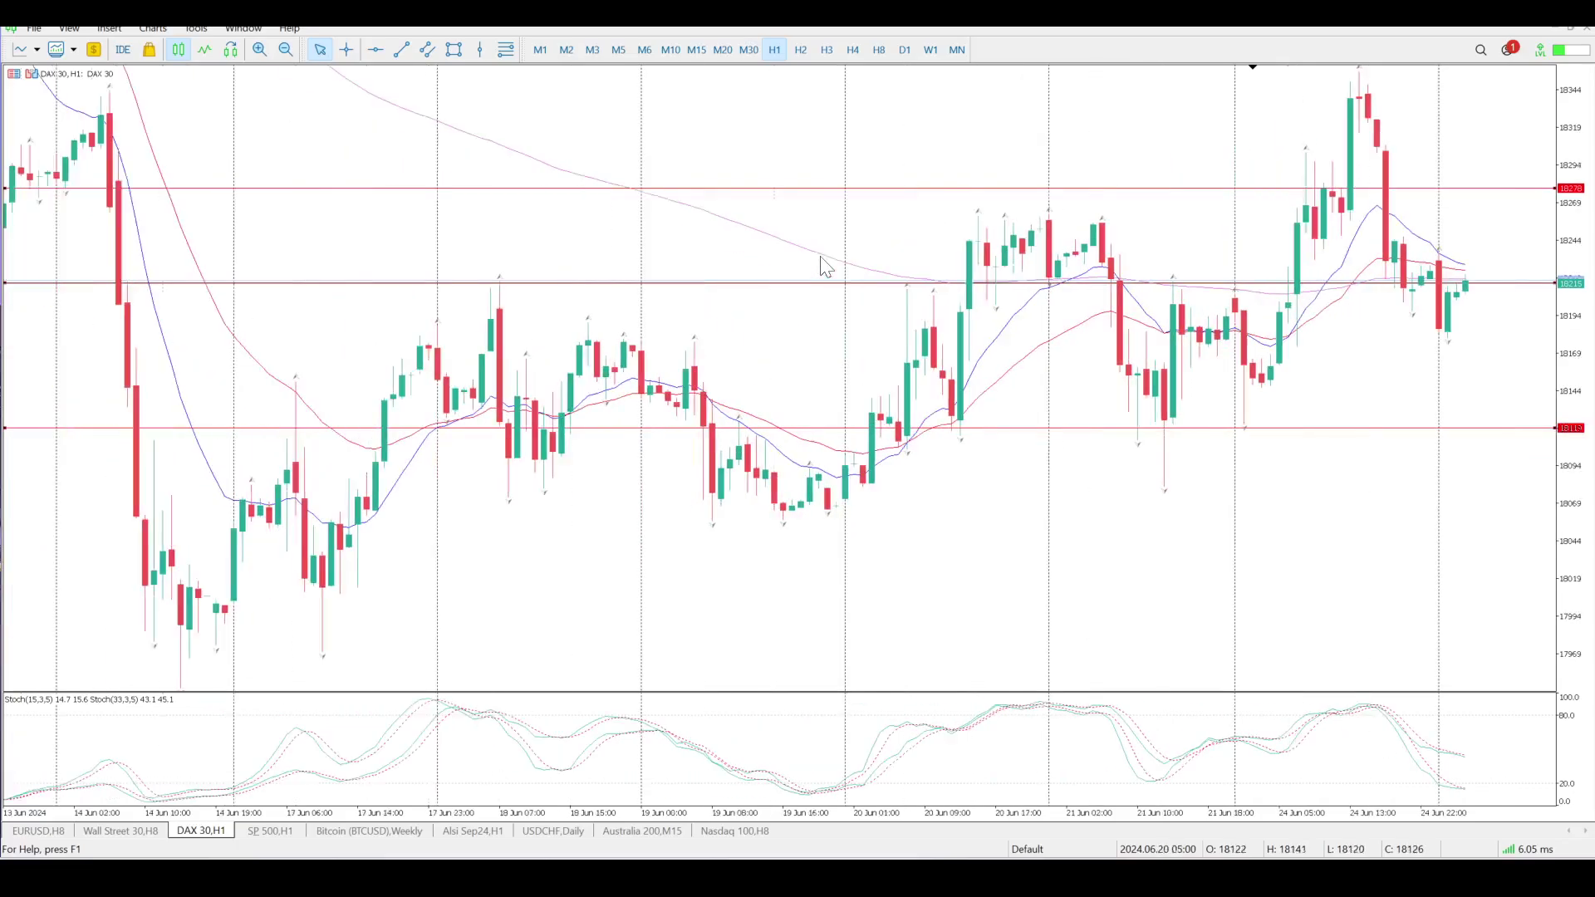
scroll(825, 266, down, 5)
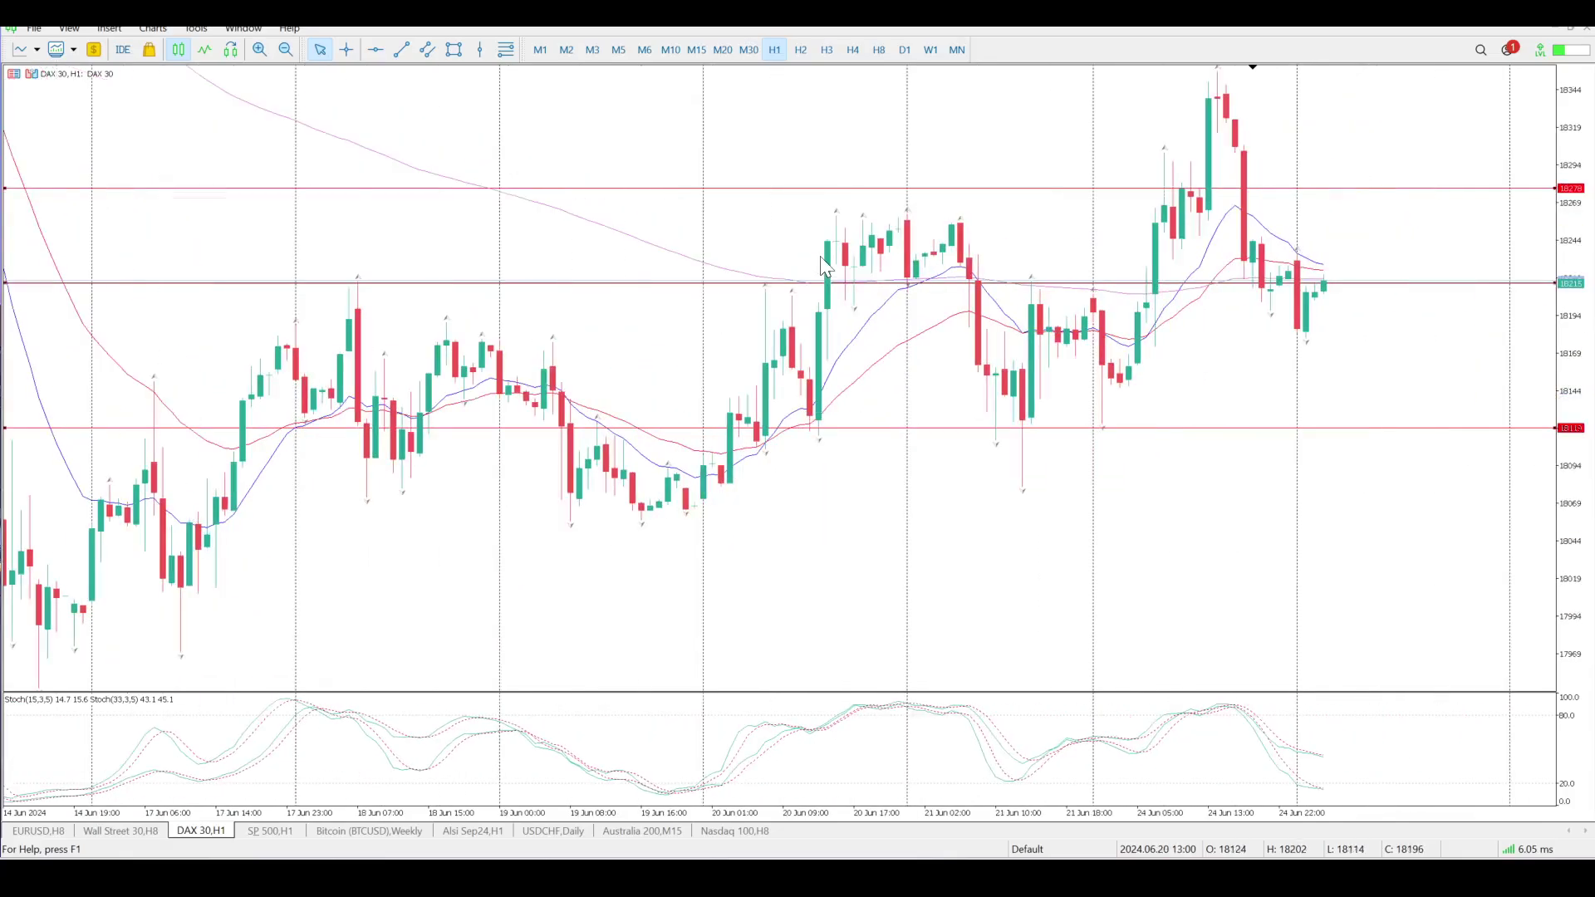
scroll(824, 266, down, 2)
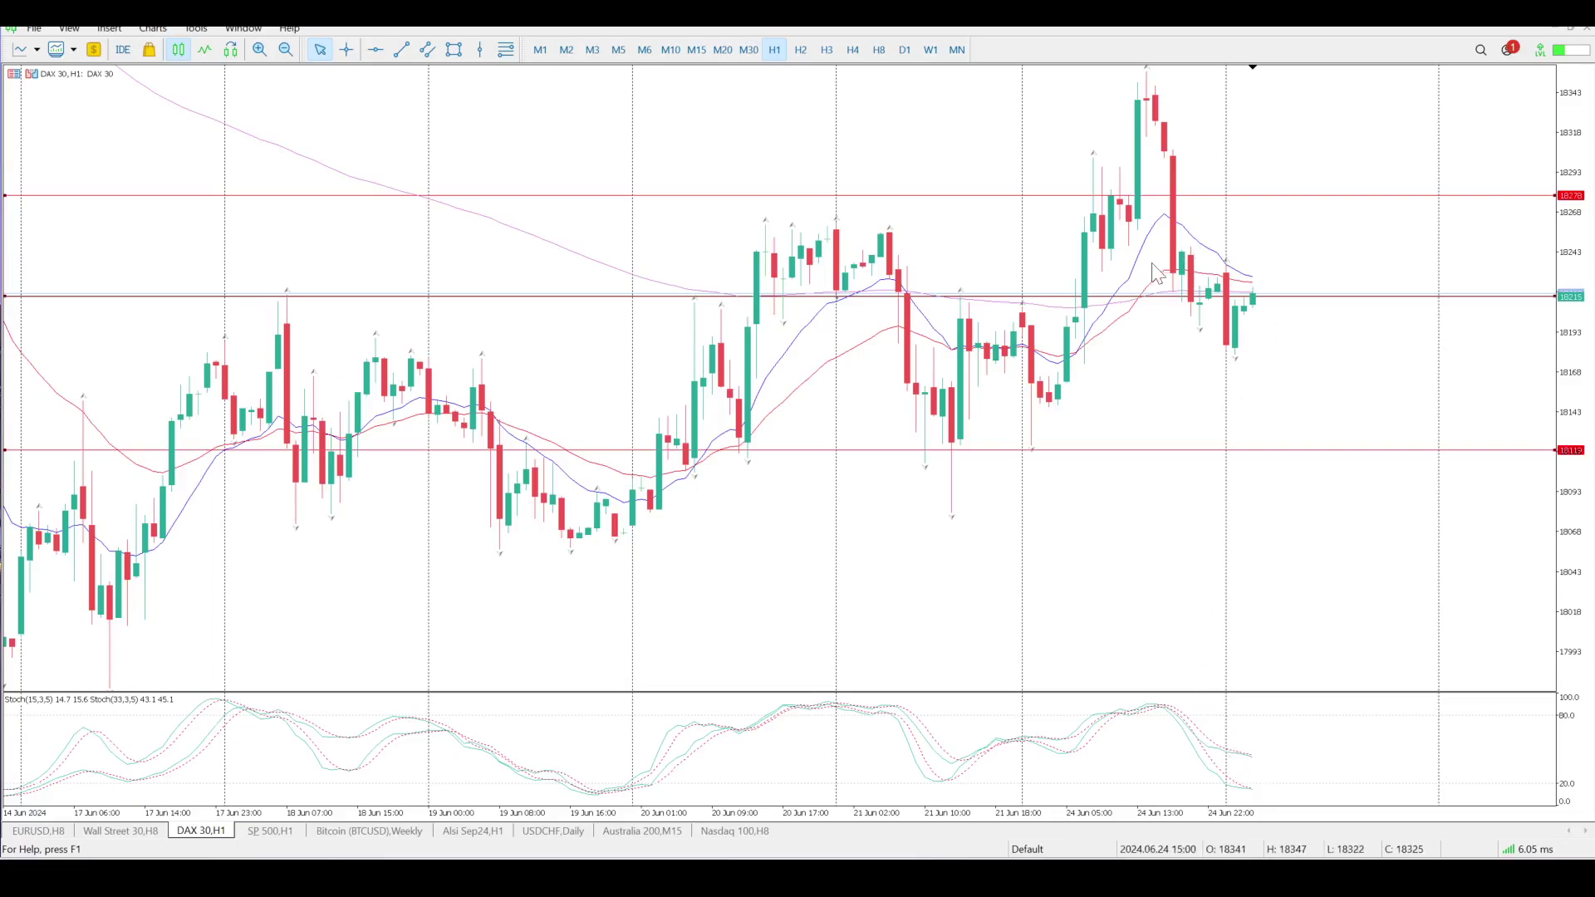
mouse_move(1196, 263)
drag(1583, 162, 1582, 249)
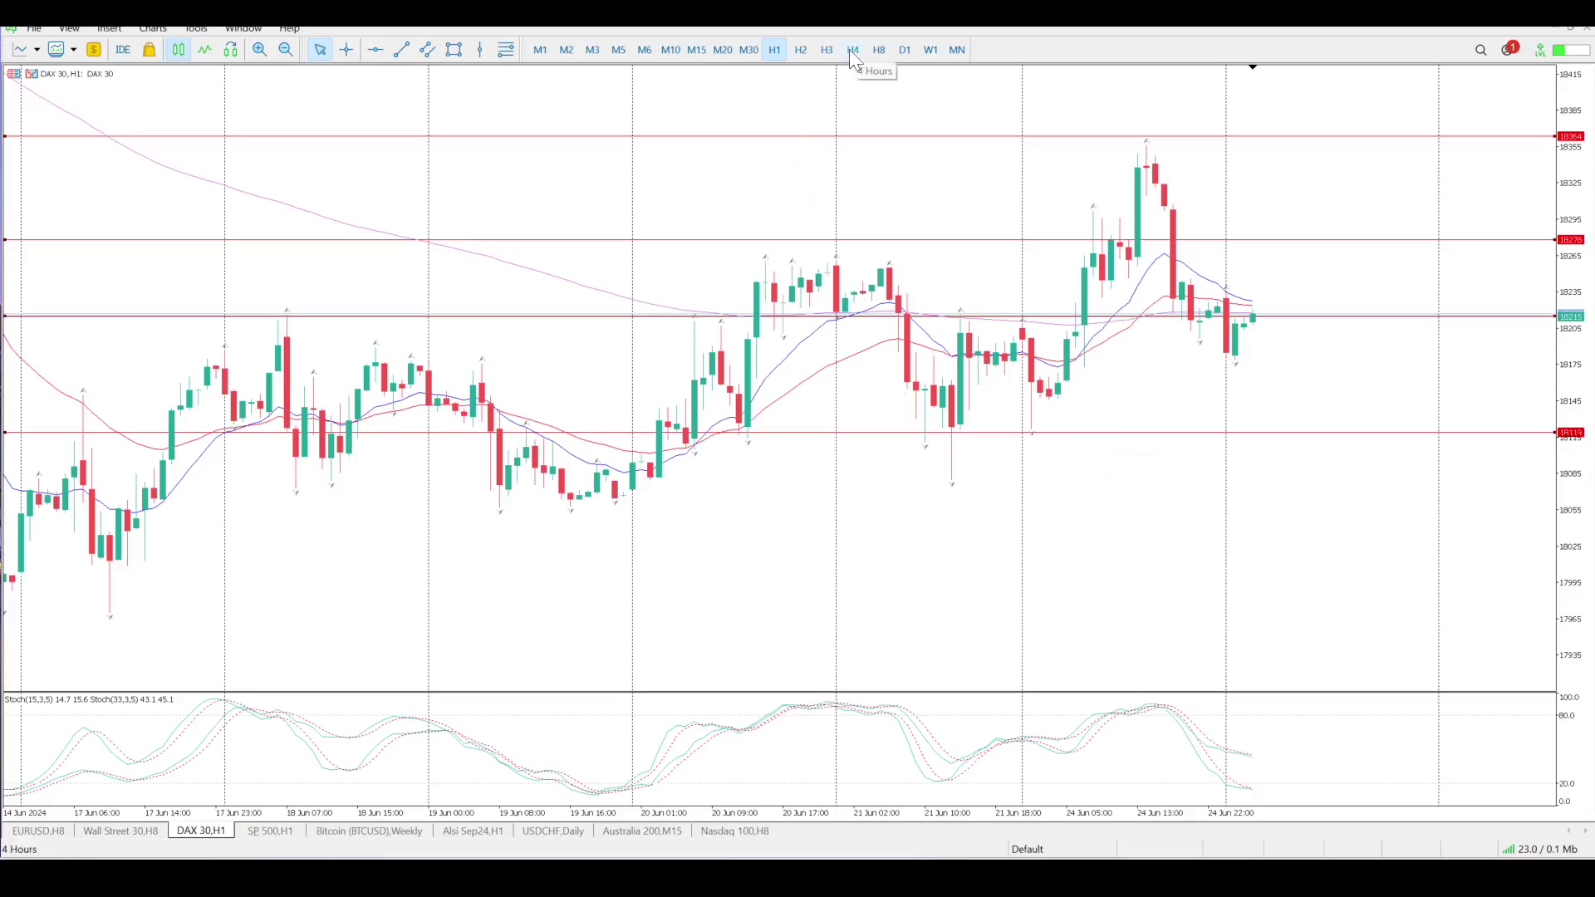
On the H3 chart, measure the mid-June drop from high to low with the crosshair
click(824, 52)
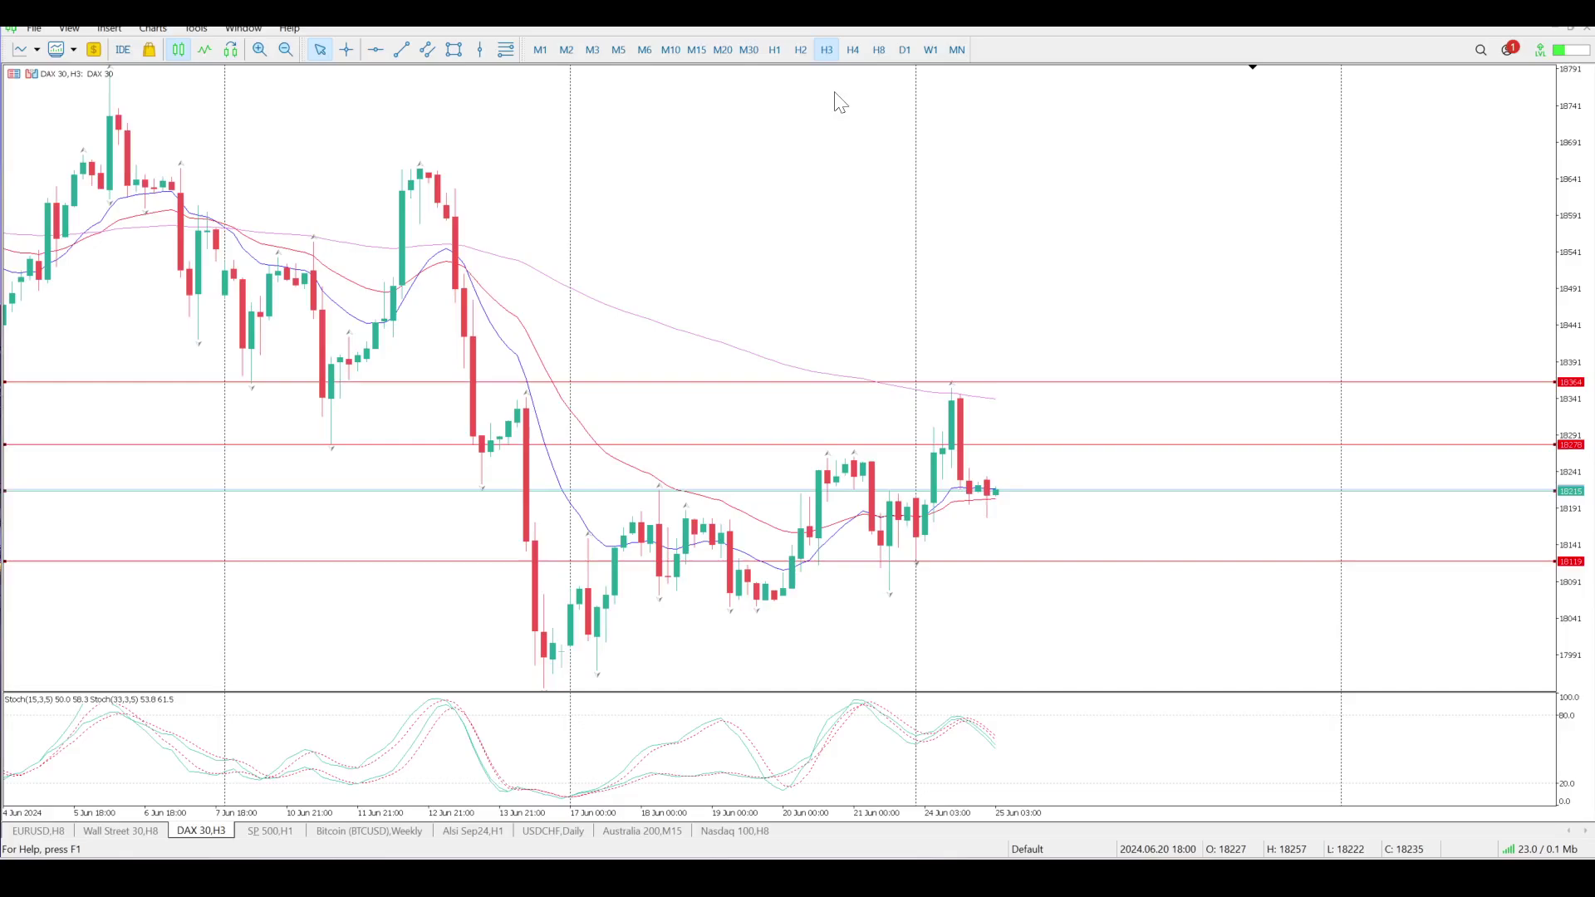
middle_click(474, 175)
drag(474, 175, 522, 659)
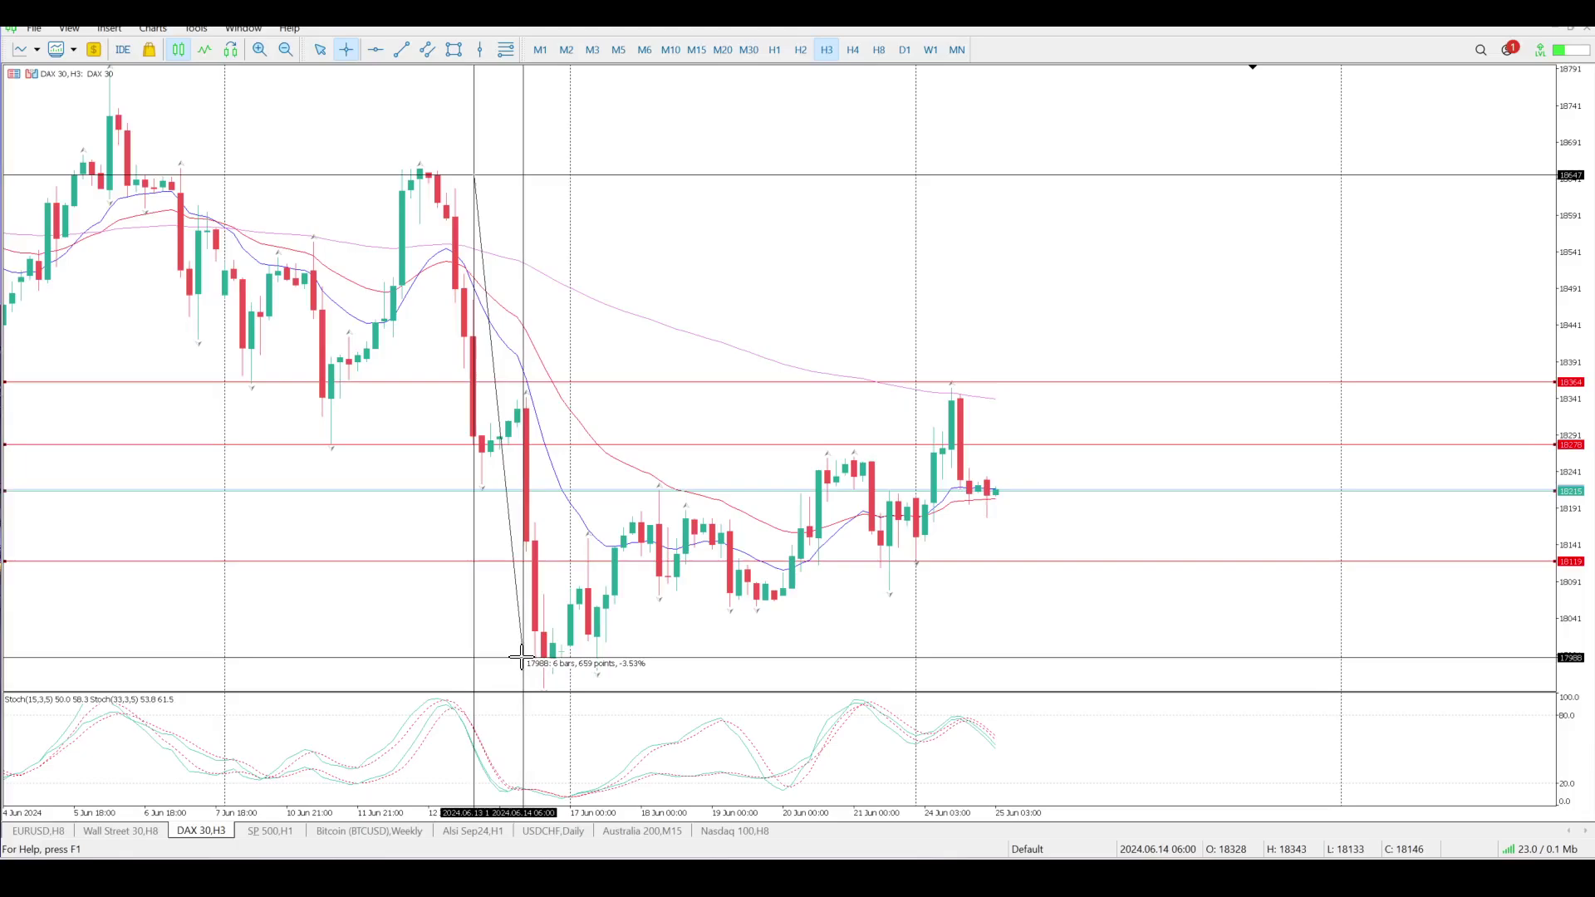
drag(521, 658, 527, 662)
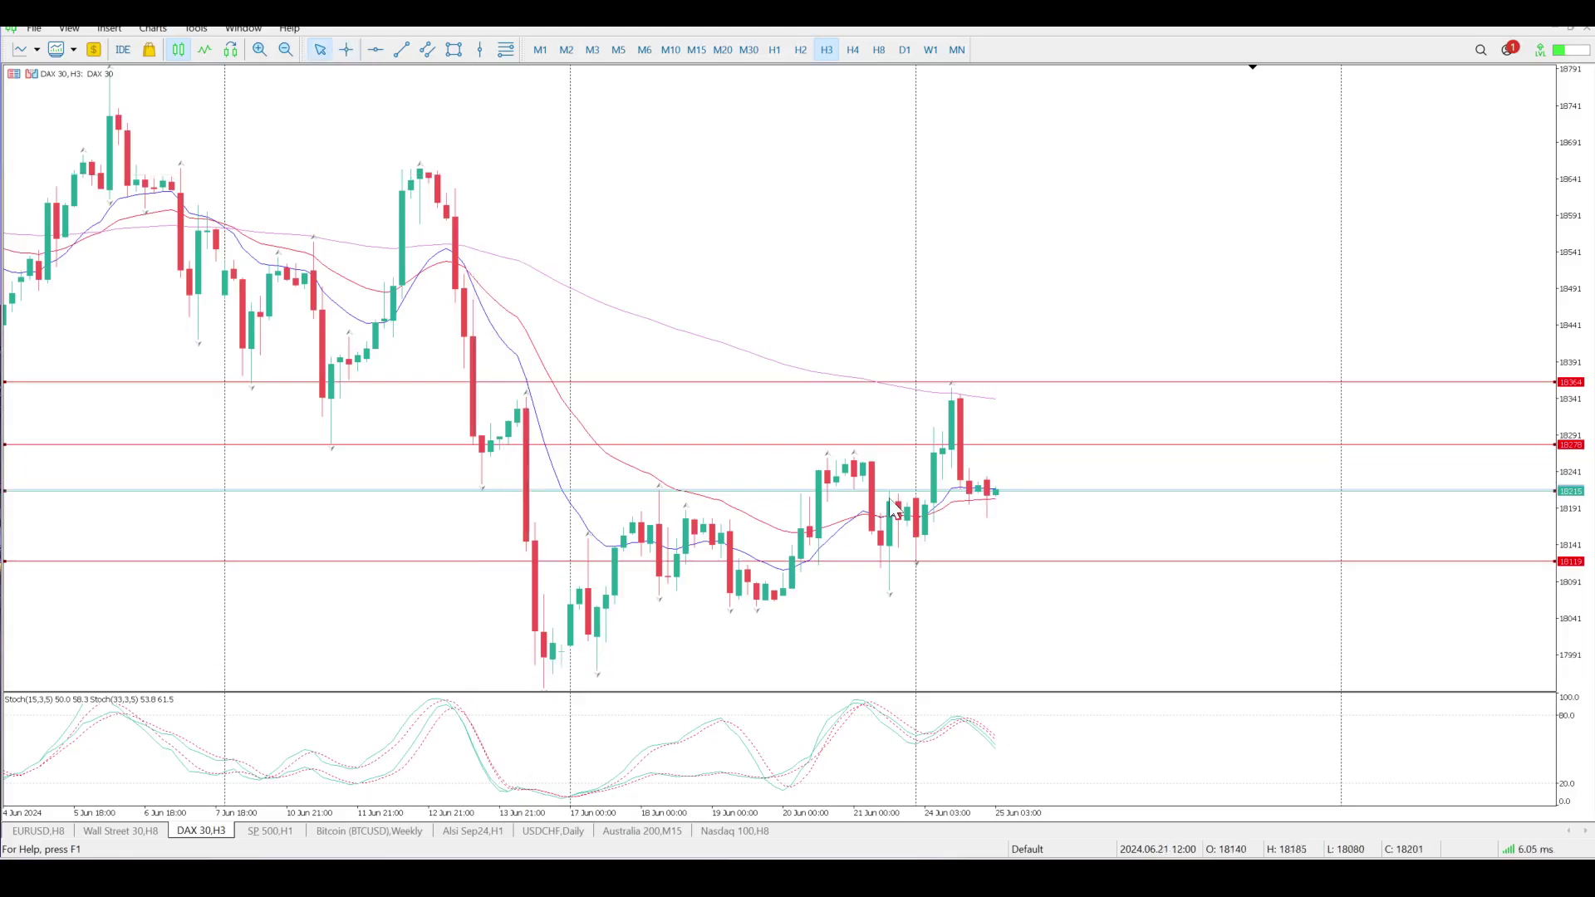
mouse_move(891, 506)
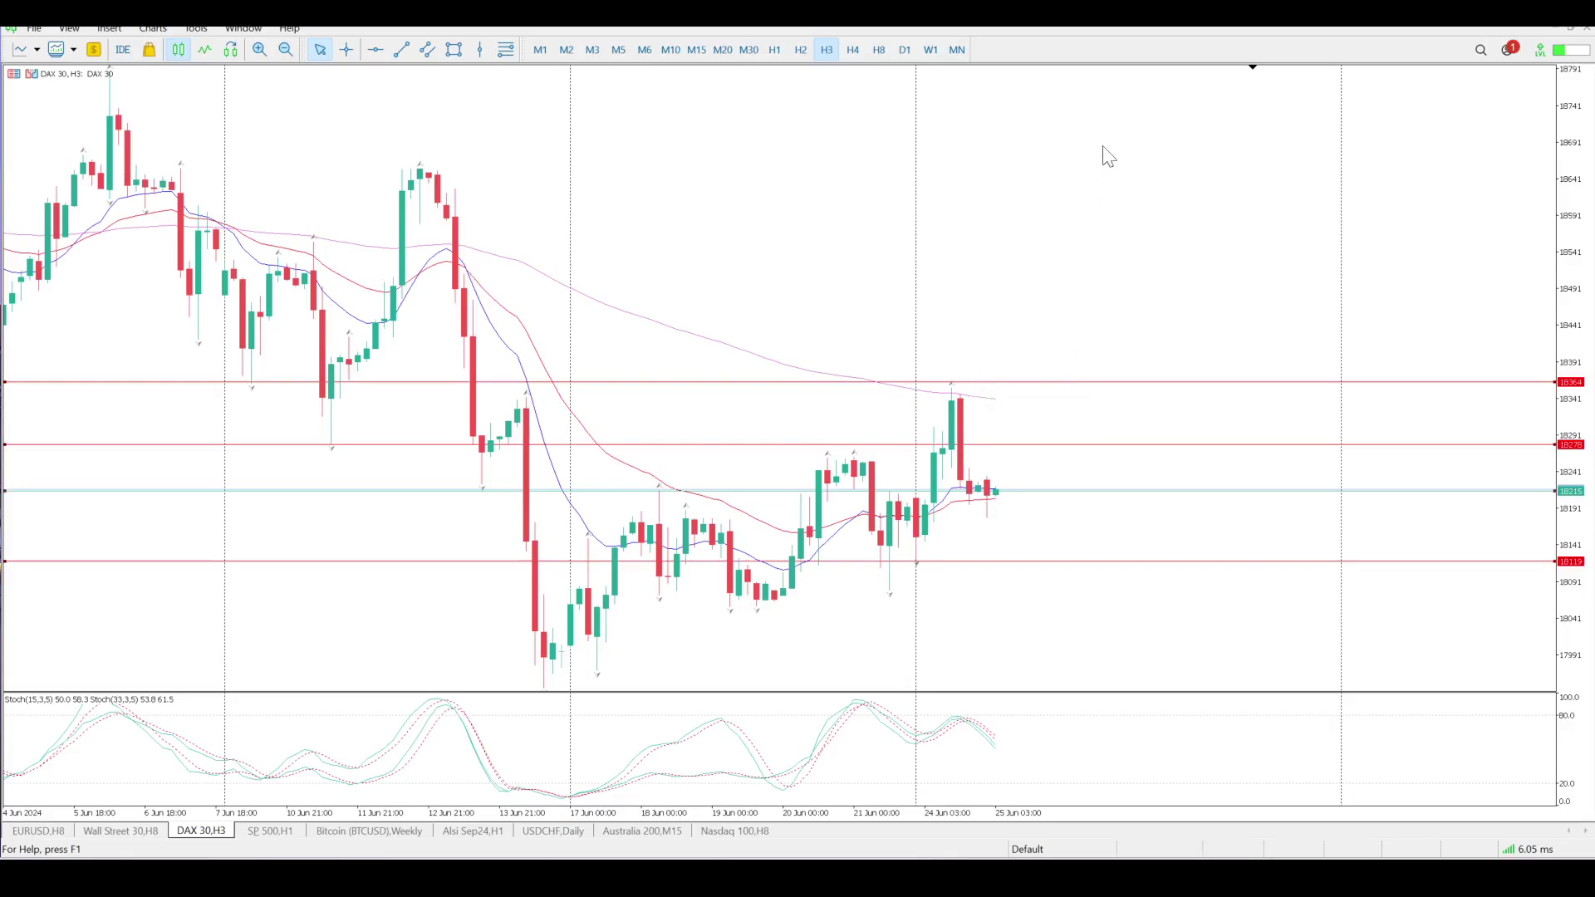
On the M15 chart, measure the 24 Jun rise from the low toward the upper red line
click(696, 50)
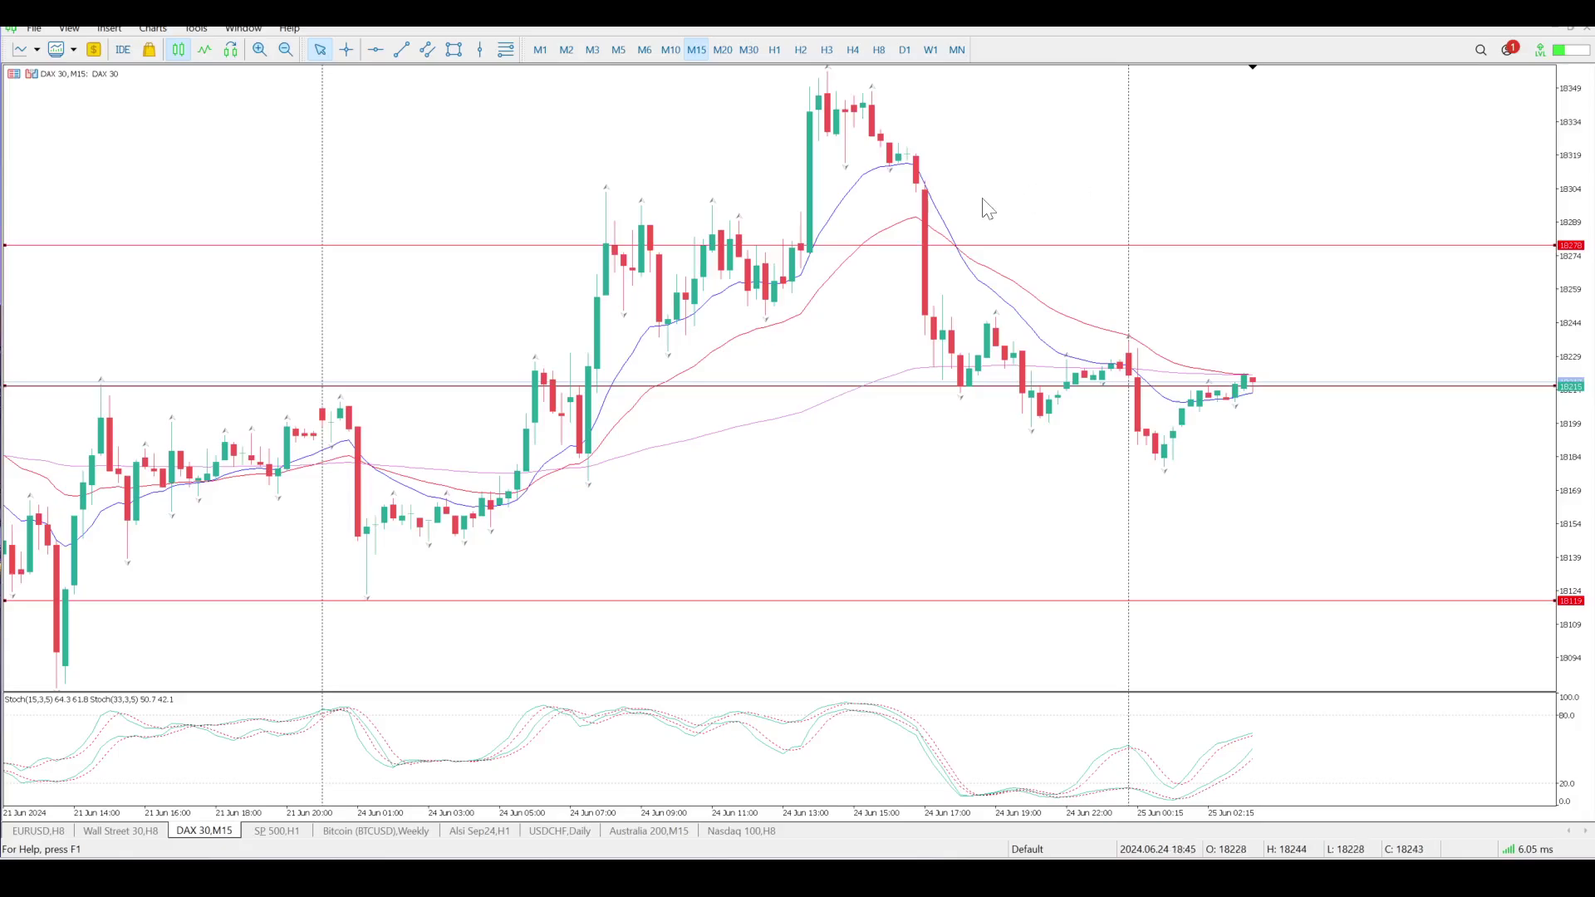
middle_click(502, 404)
mouse_move(469, 471)
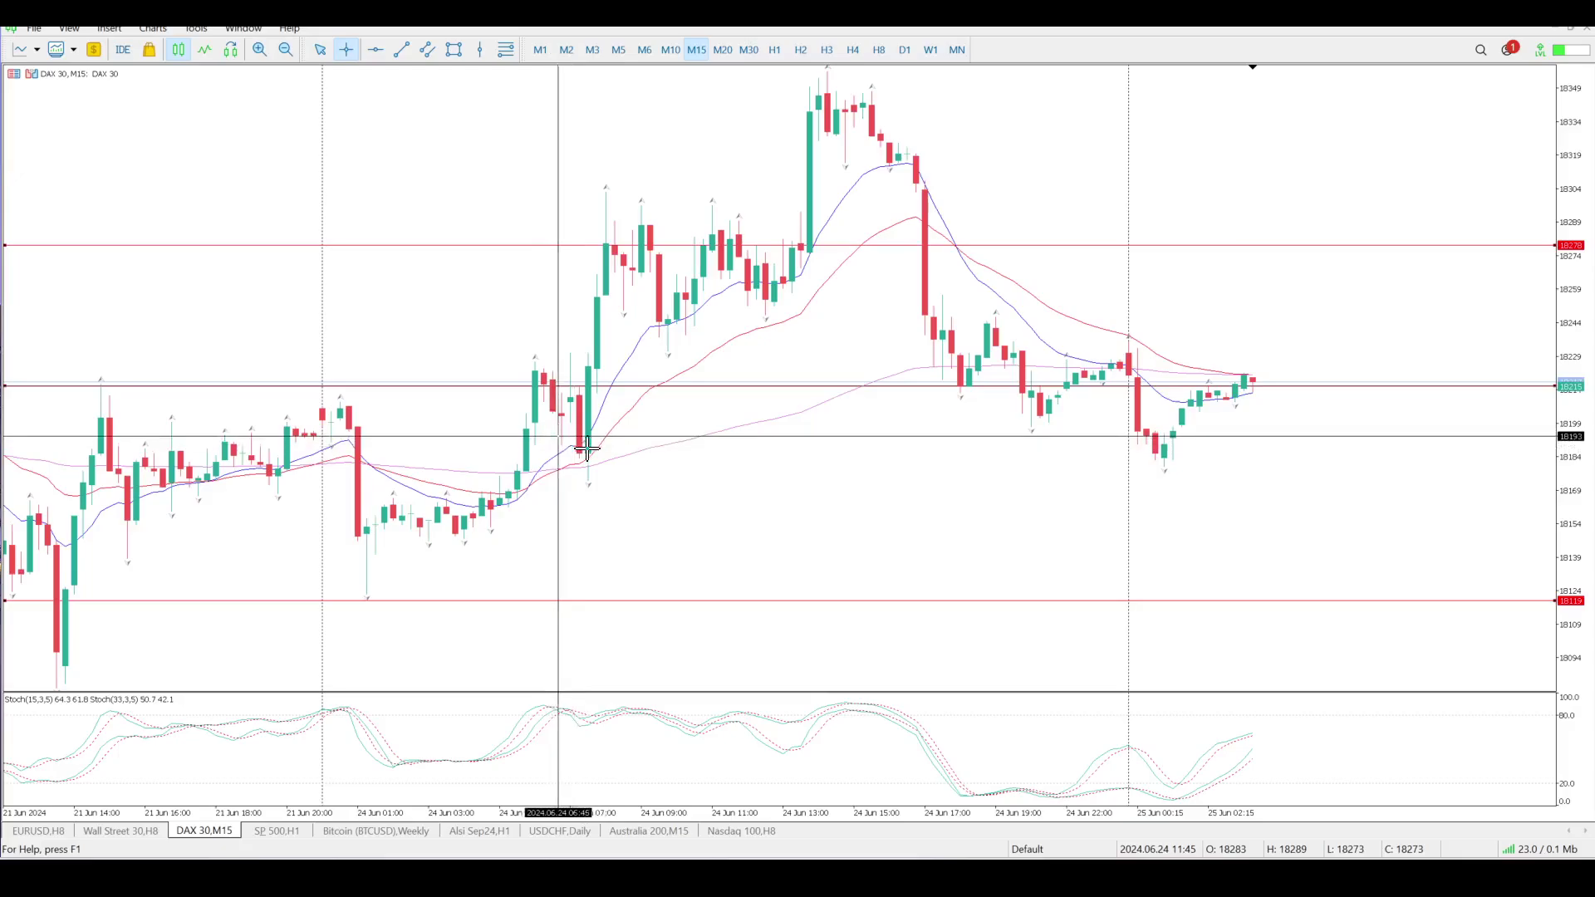
drag(599, 371, 636, 239)
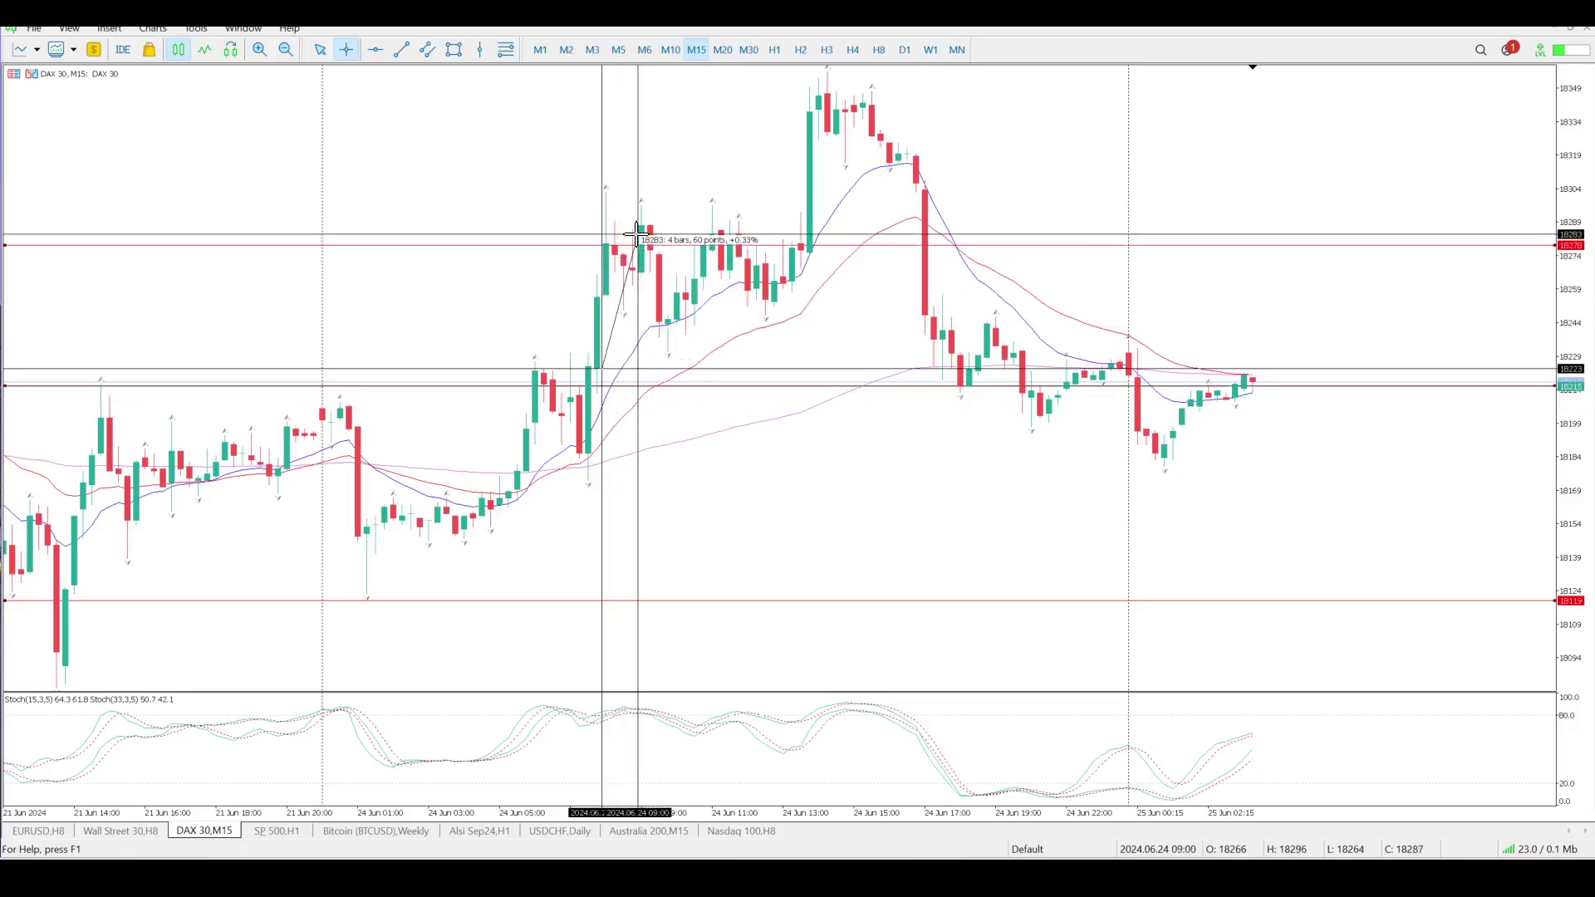
drag(636, 239, 636, 239)
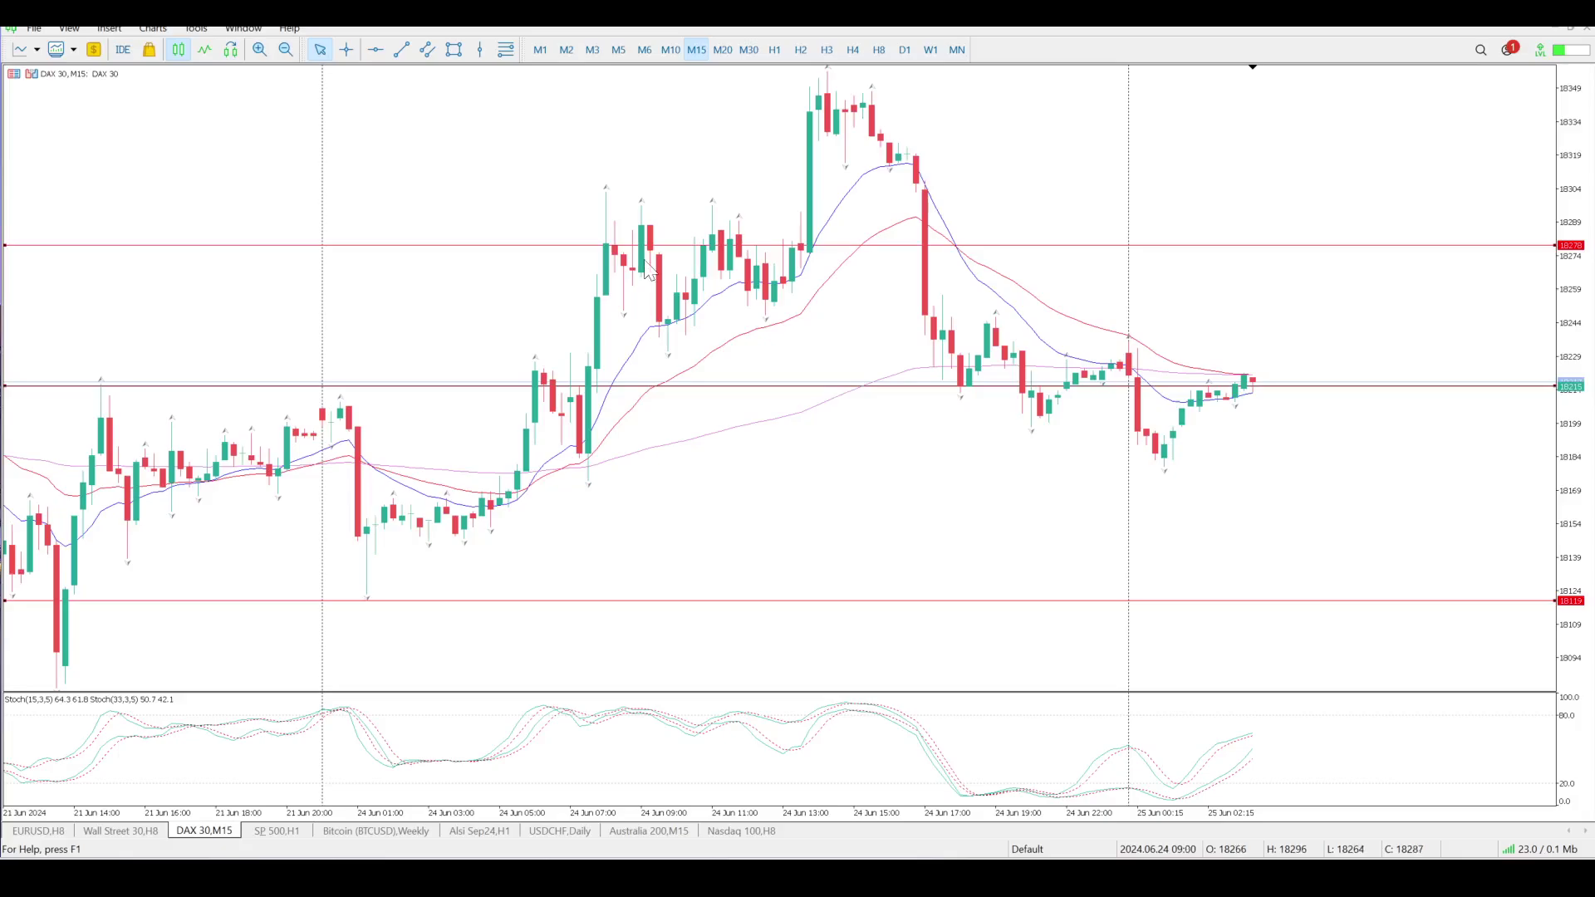
View H1 then H8, compressing the price scale each time to fit the 18119–18364 levels
click(774, 50)
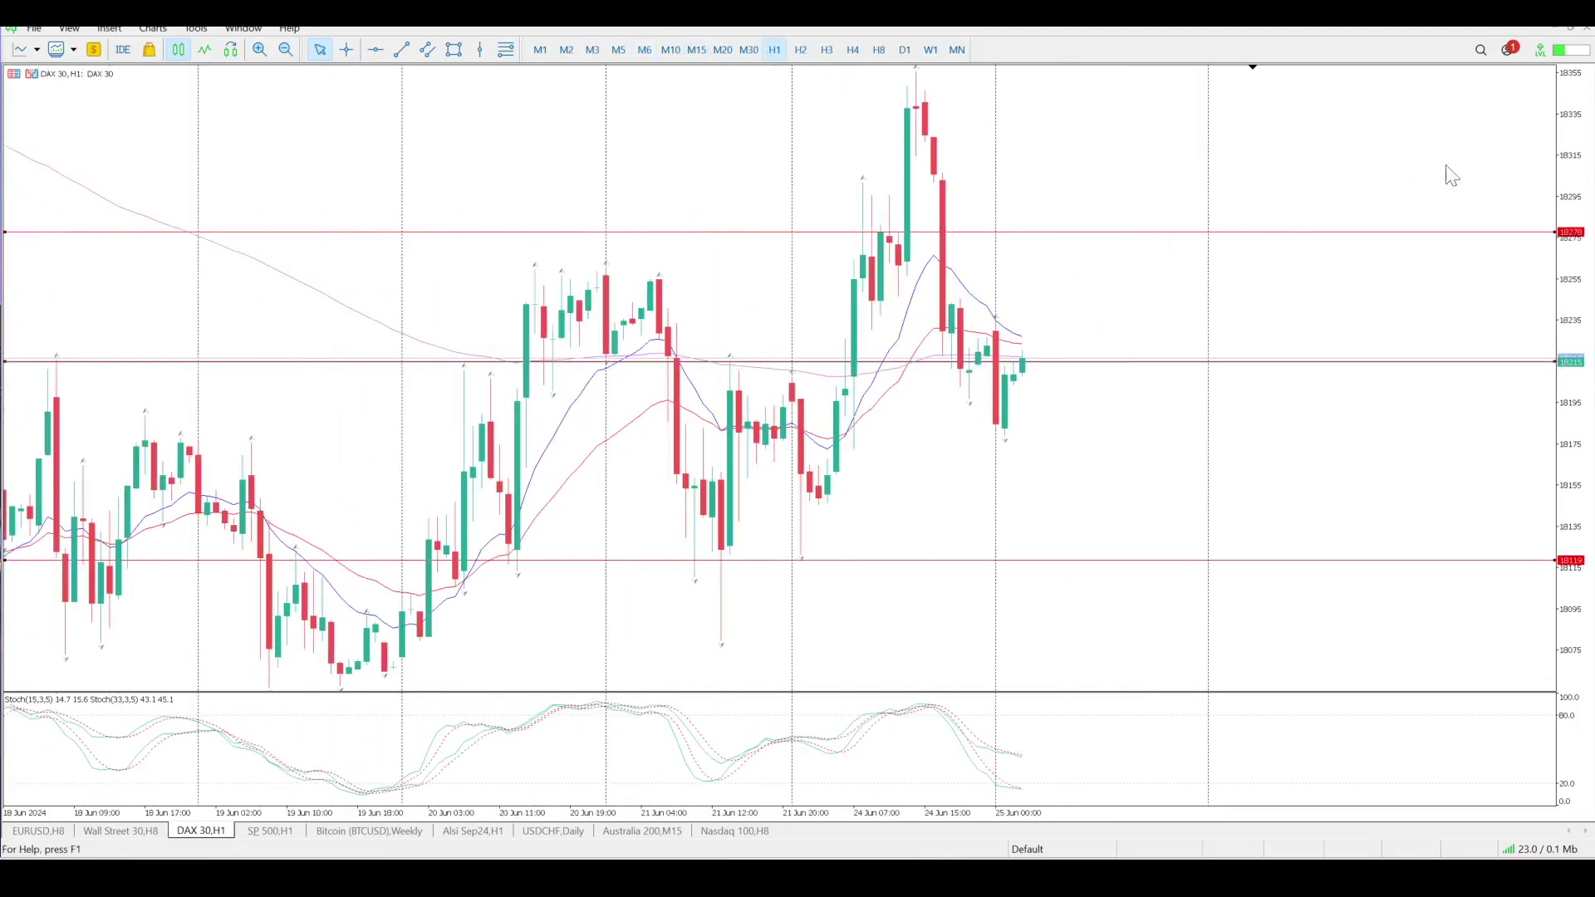
drag(1588, 141, 1582, 558)
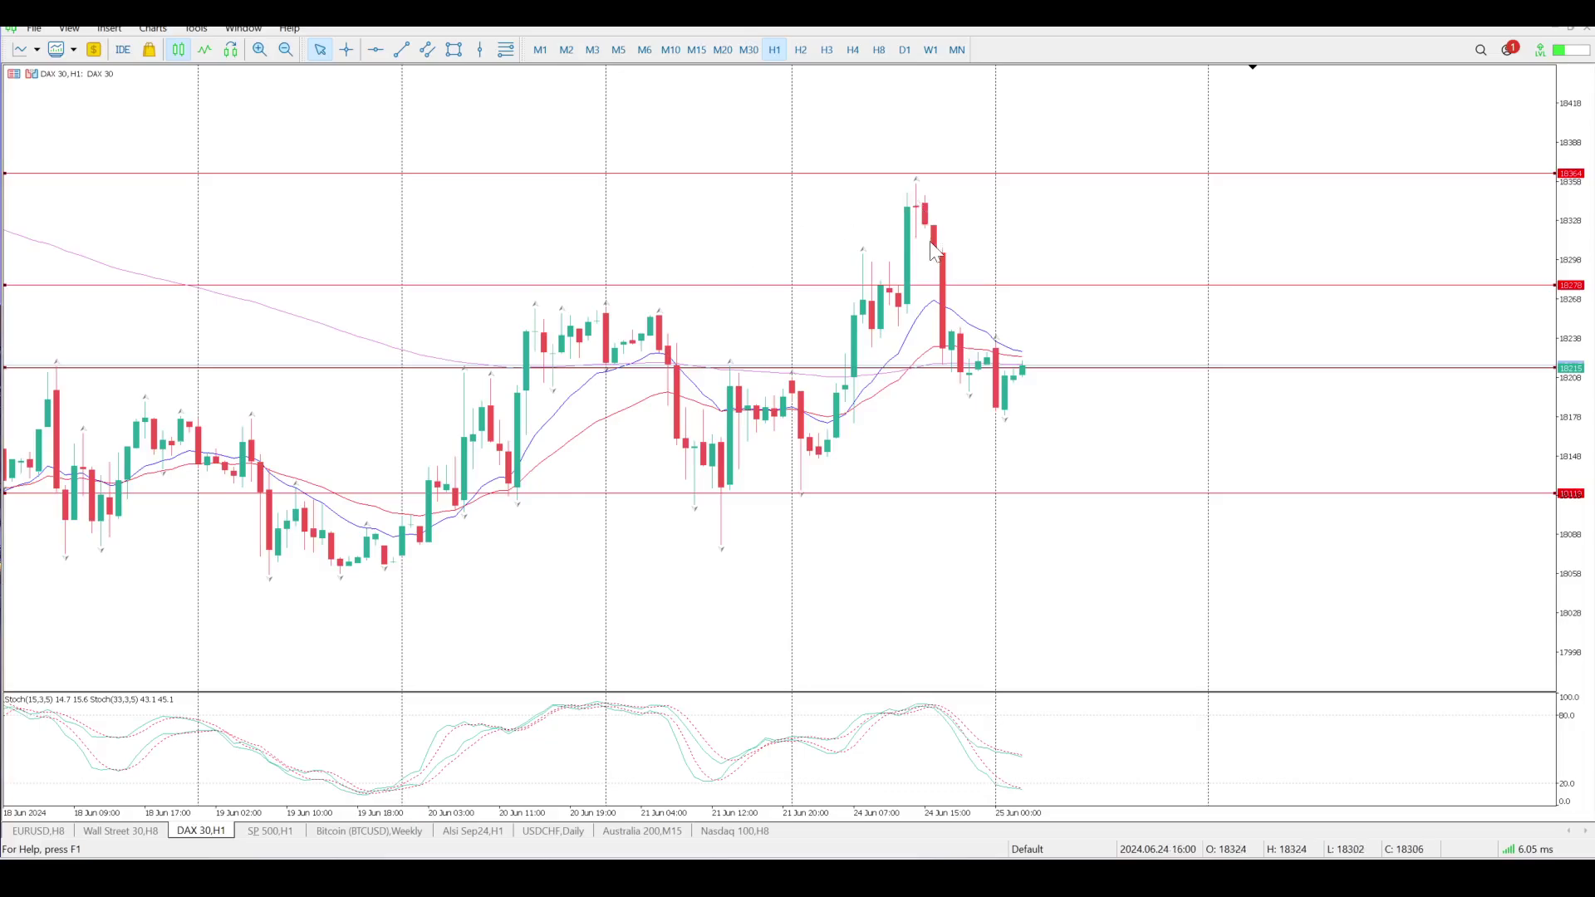
click(880, 51)
scroll(791, 324, left, 5)
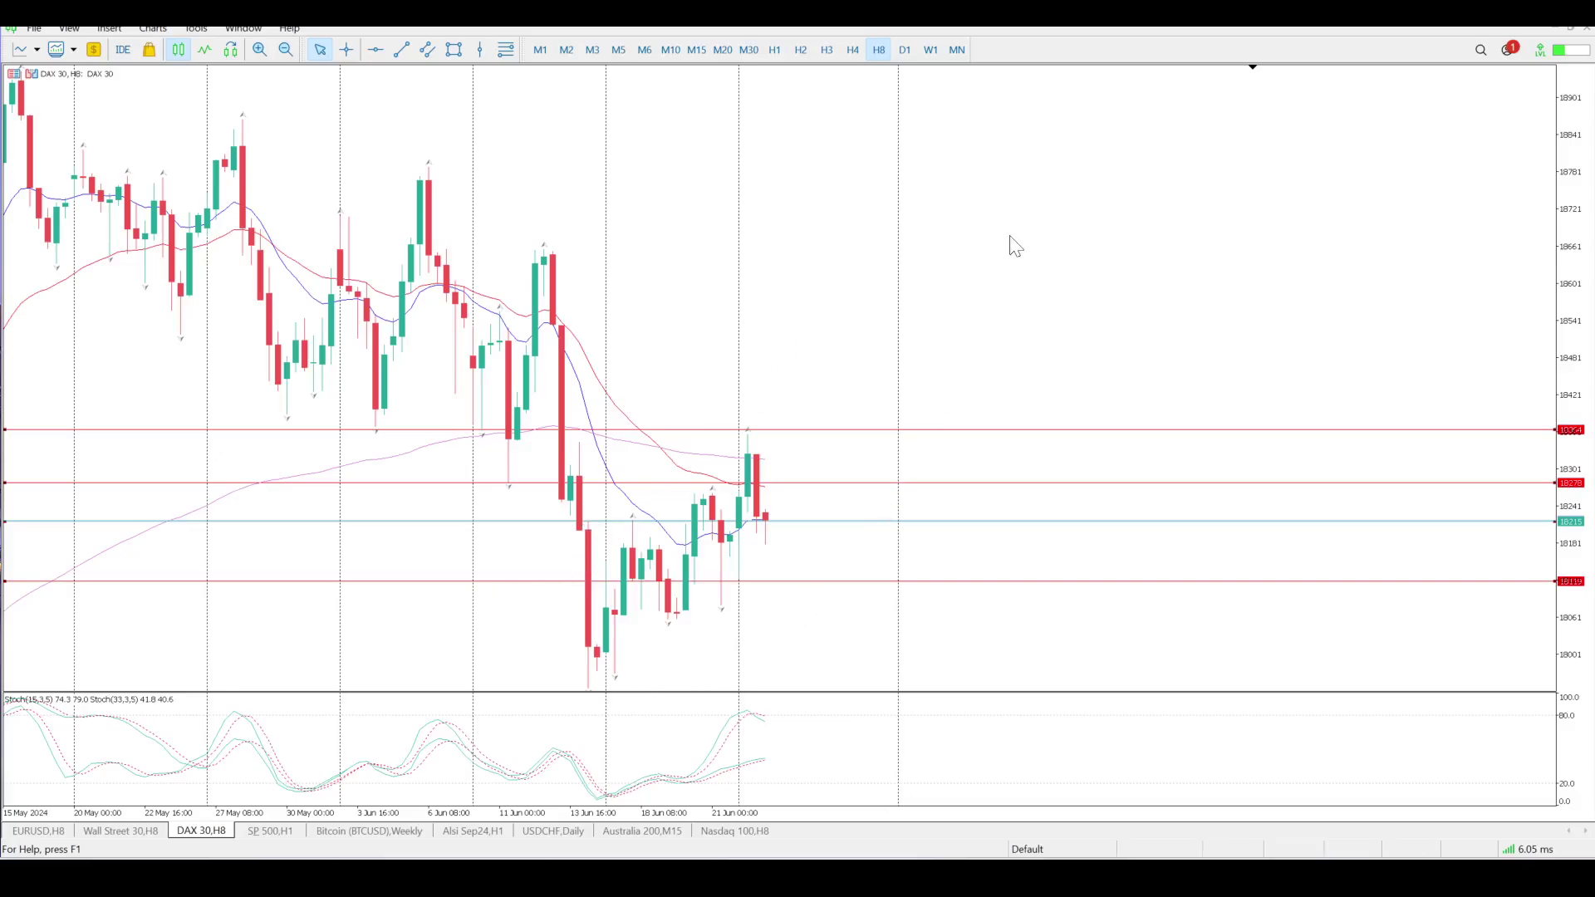
mouse_move(501, 320)
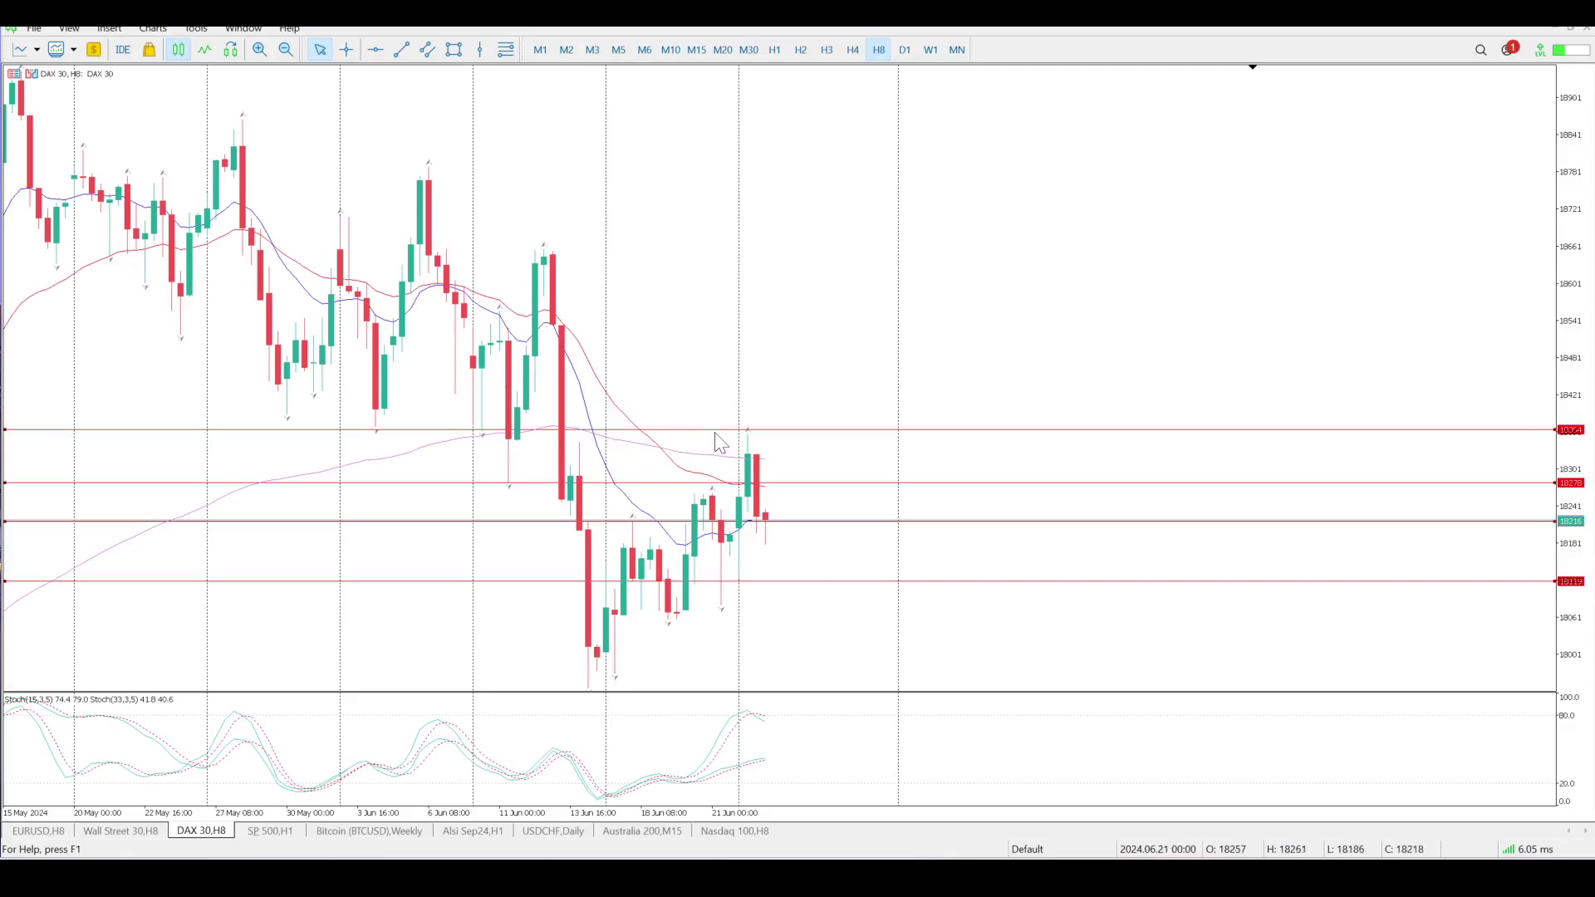
drag(1572, 145, 1575, 291)
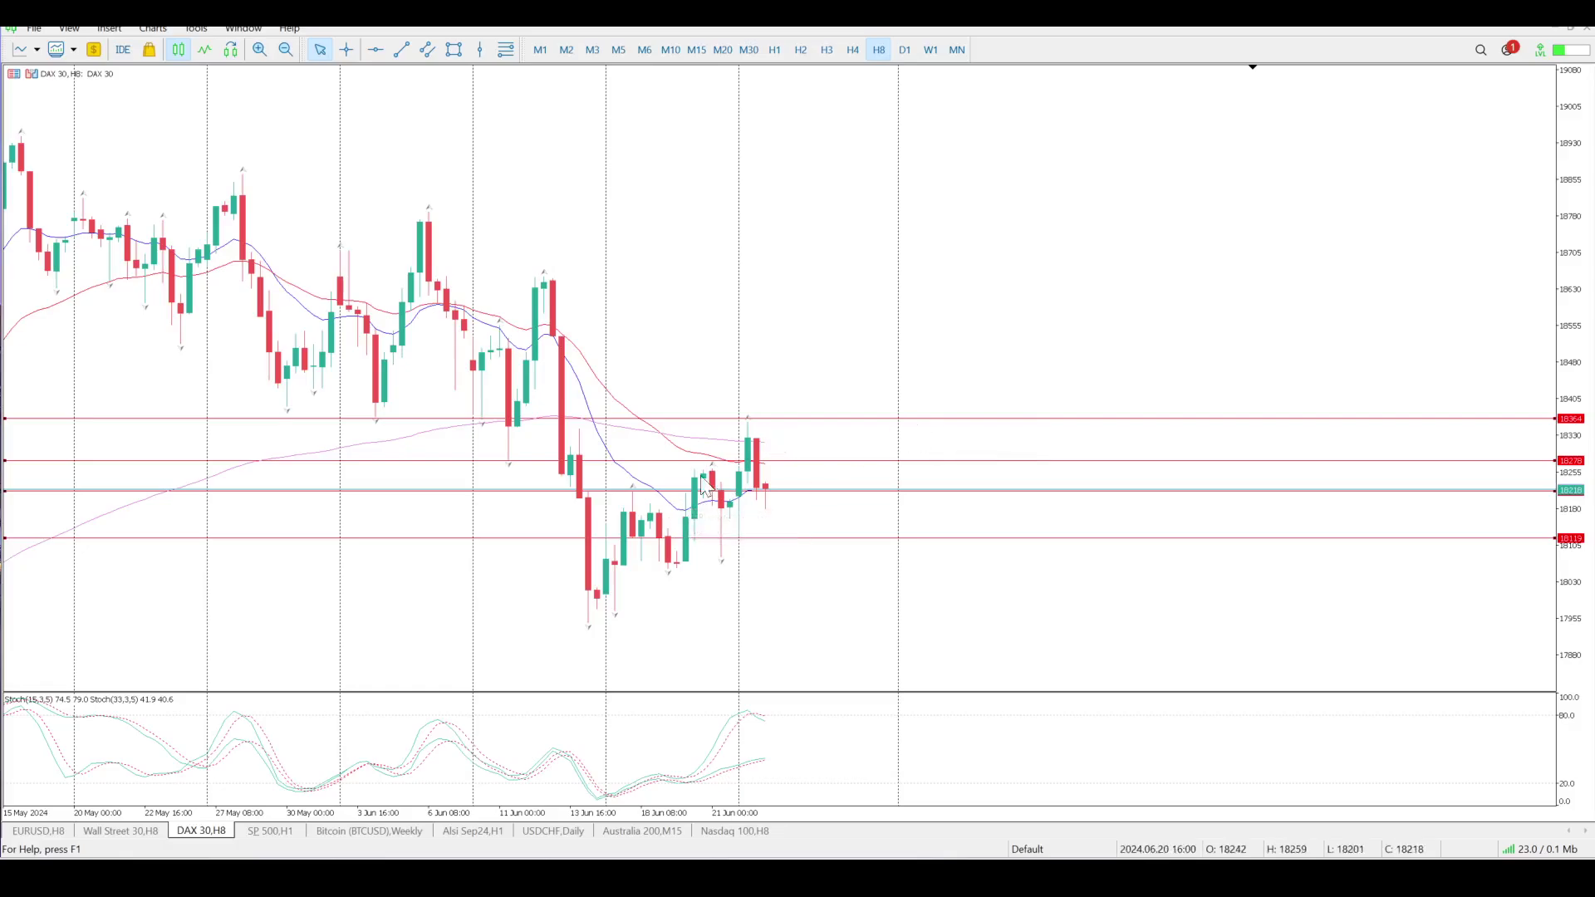
On the M15 chart, inspect the 21–25 Jun bars with the crosshair, then exit crosshair mode
click(696, 50)
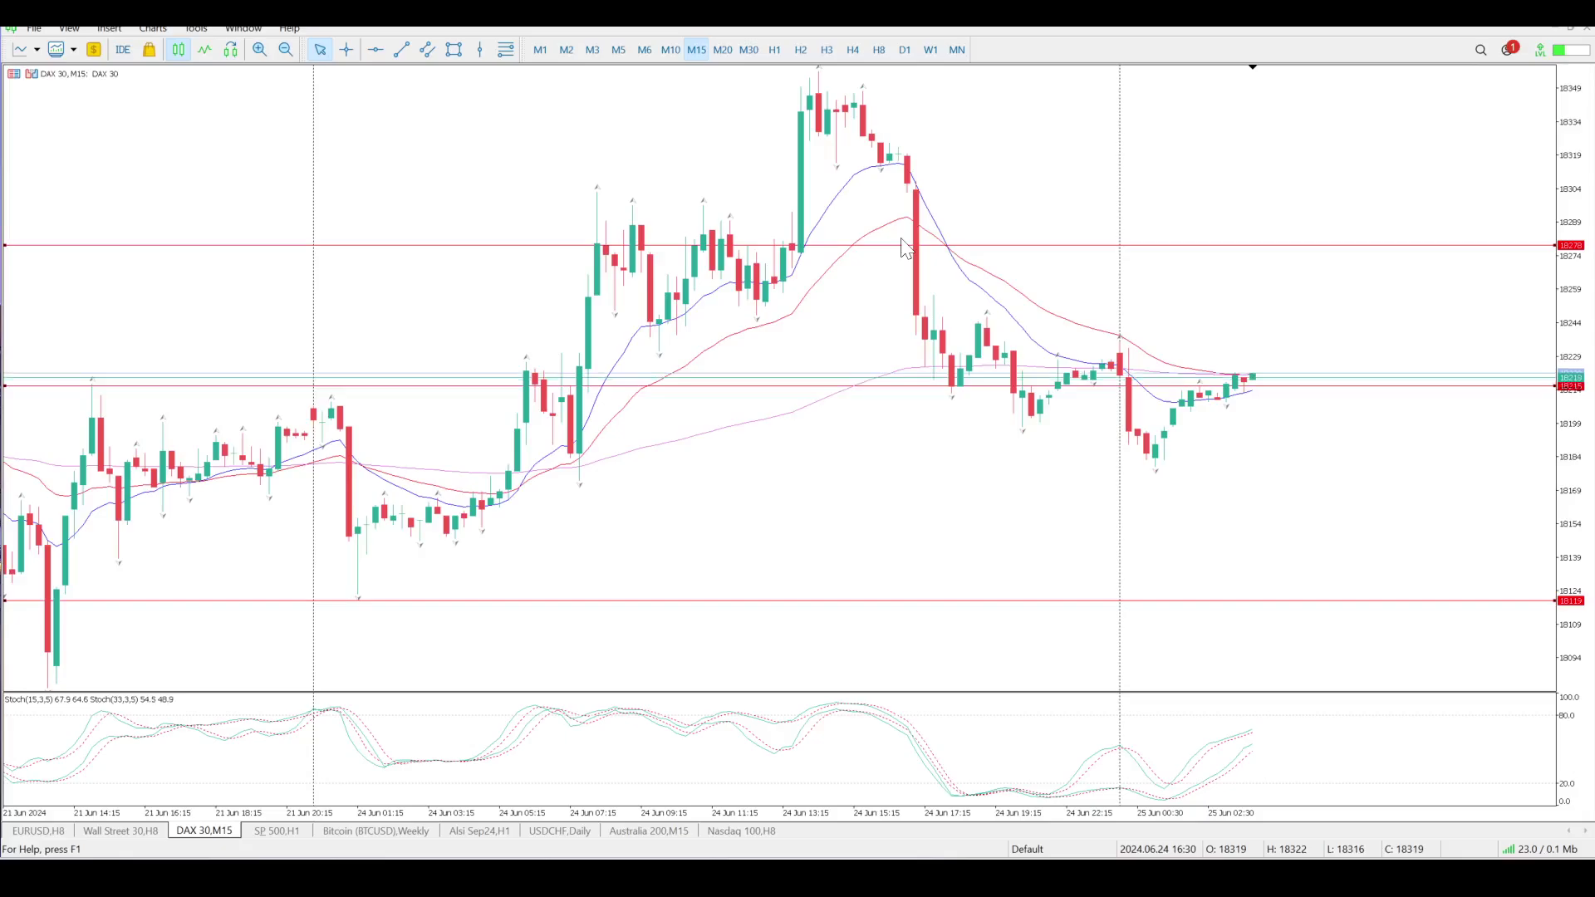
middle_click(483, 530)
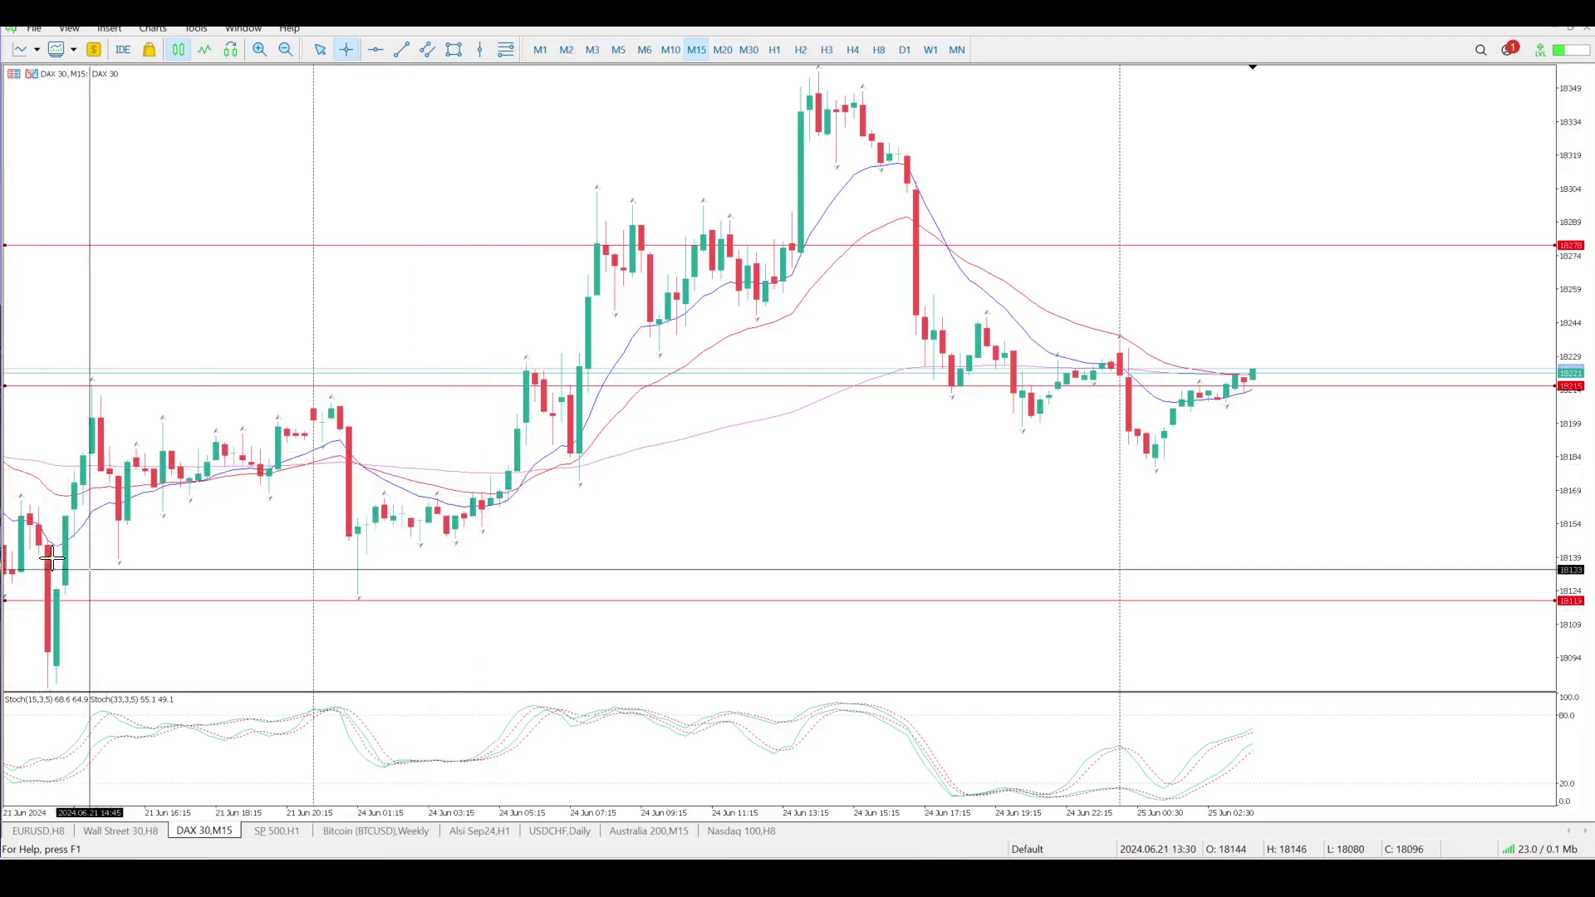
scroll(320, 587, up, 6)
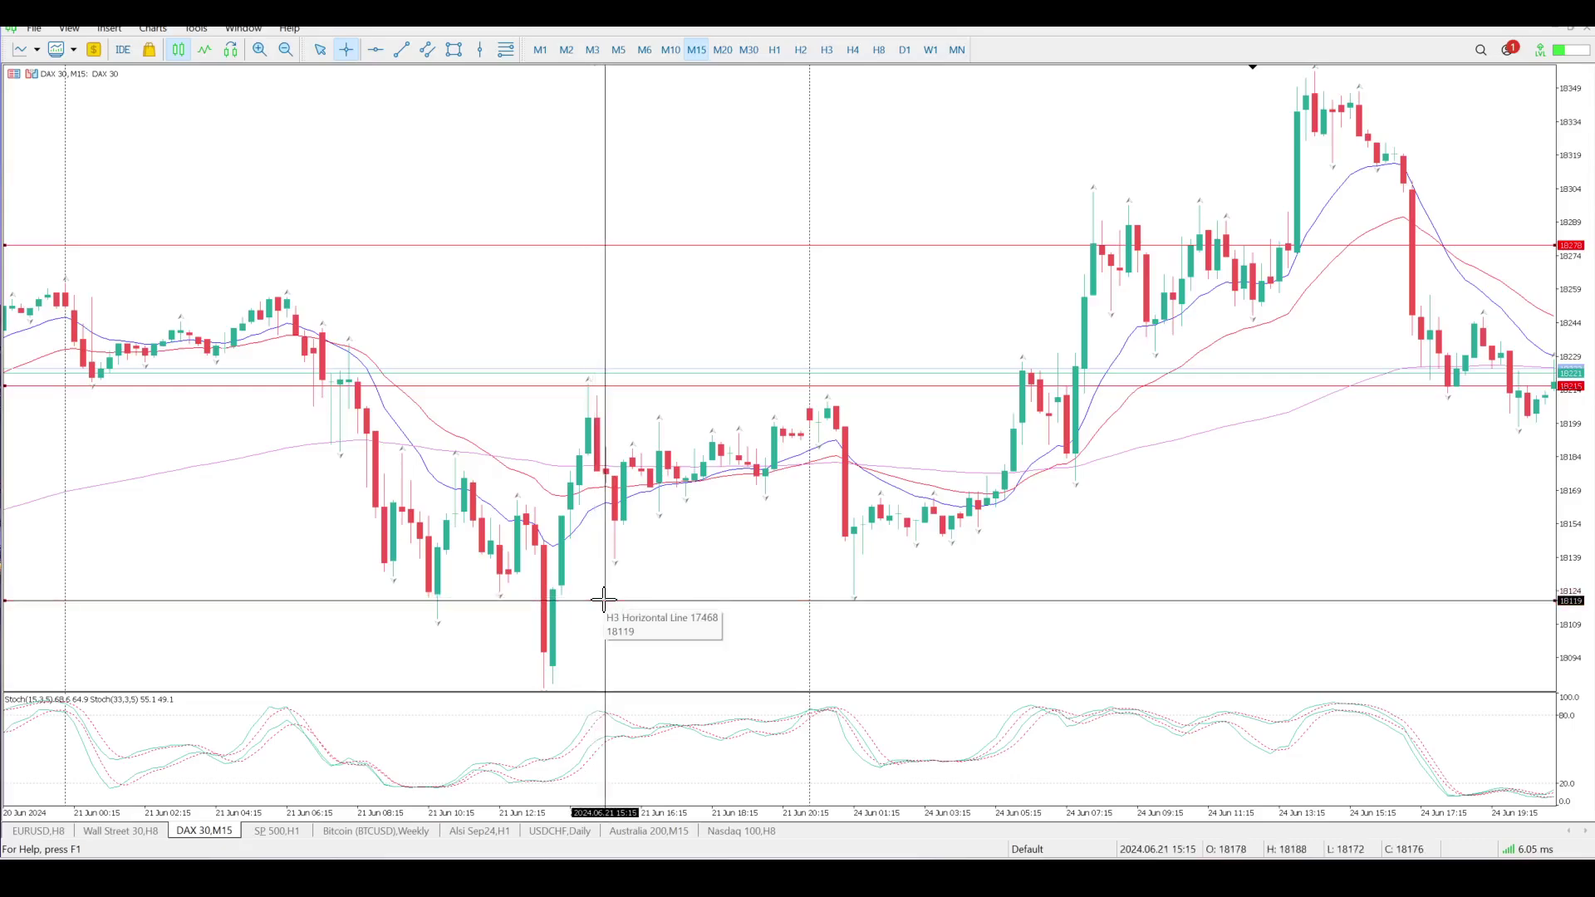
scroll(720, 463, down, 5)
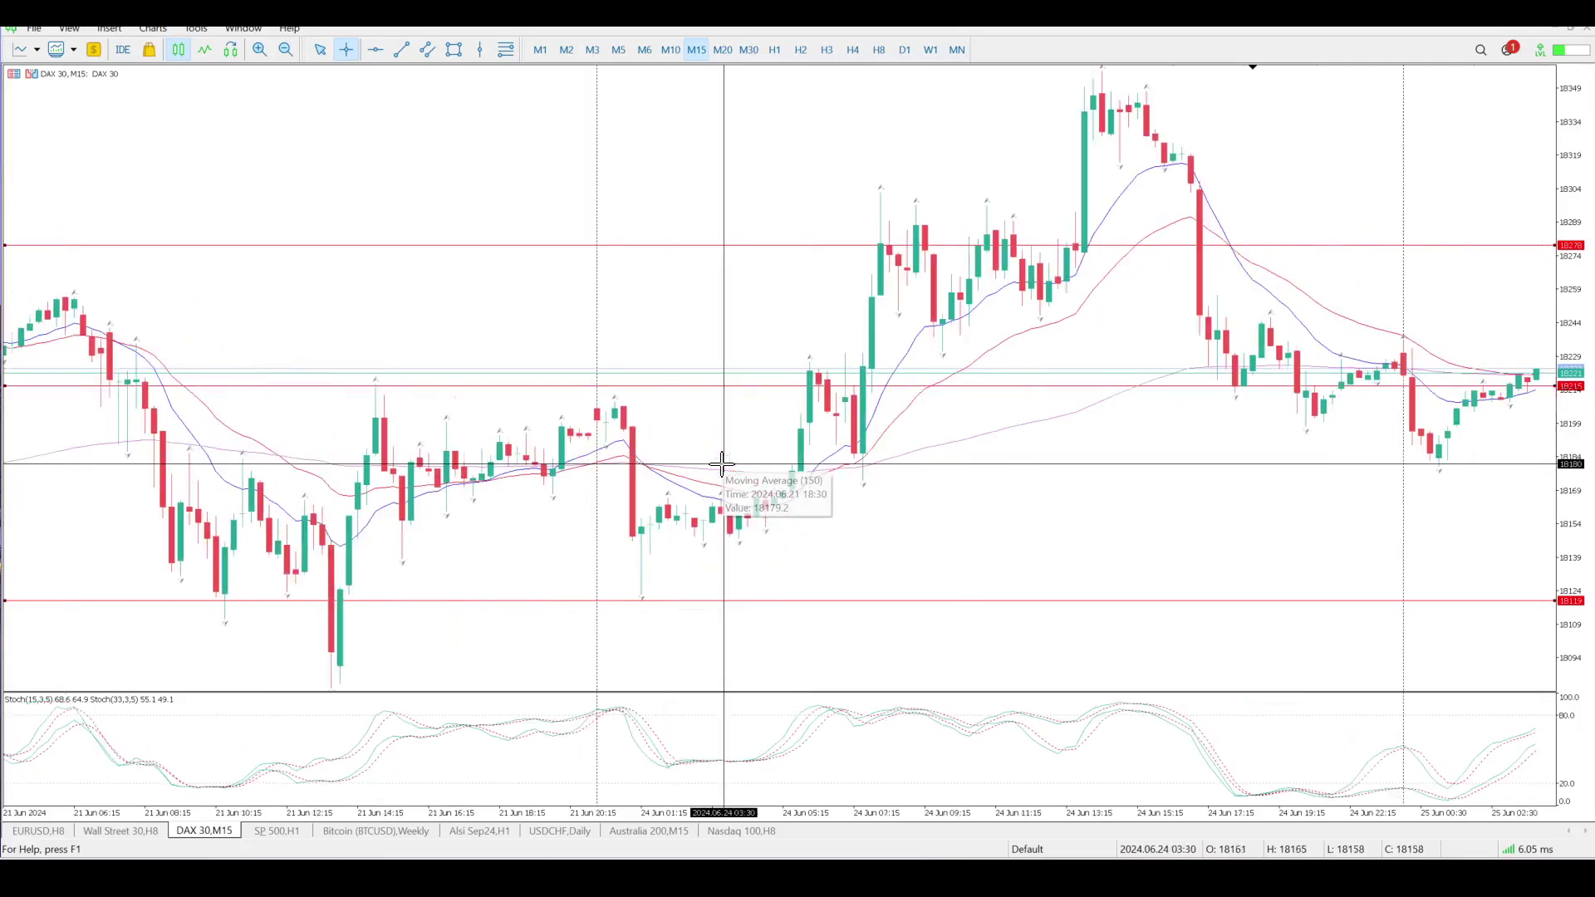
mouse_move(721, 464)
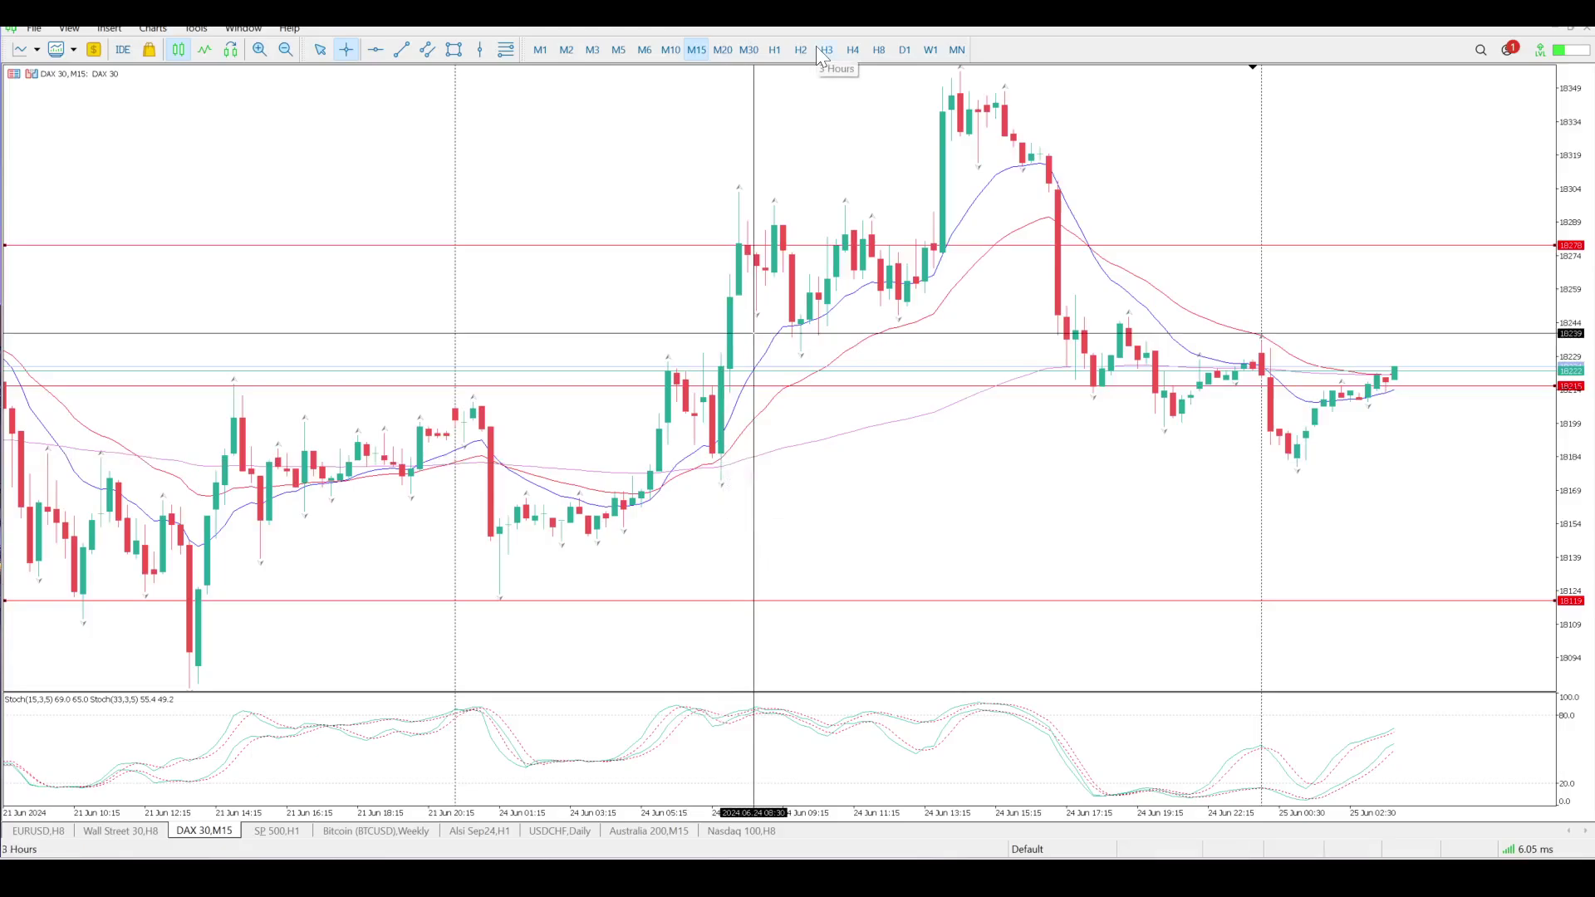
click(951, 404)
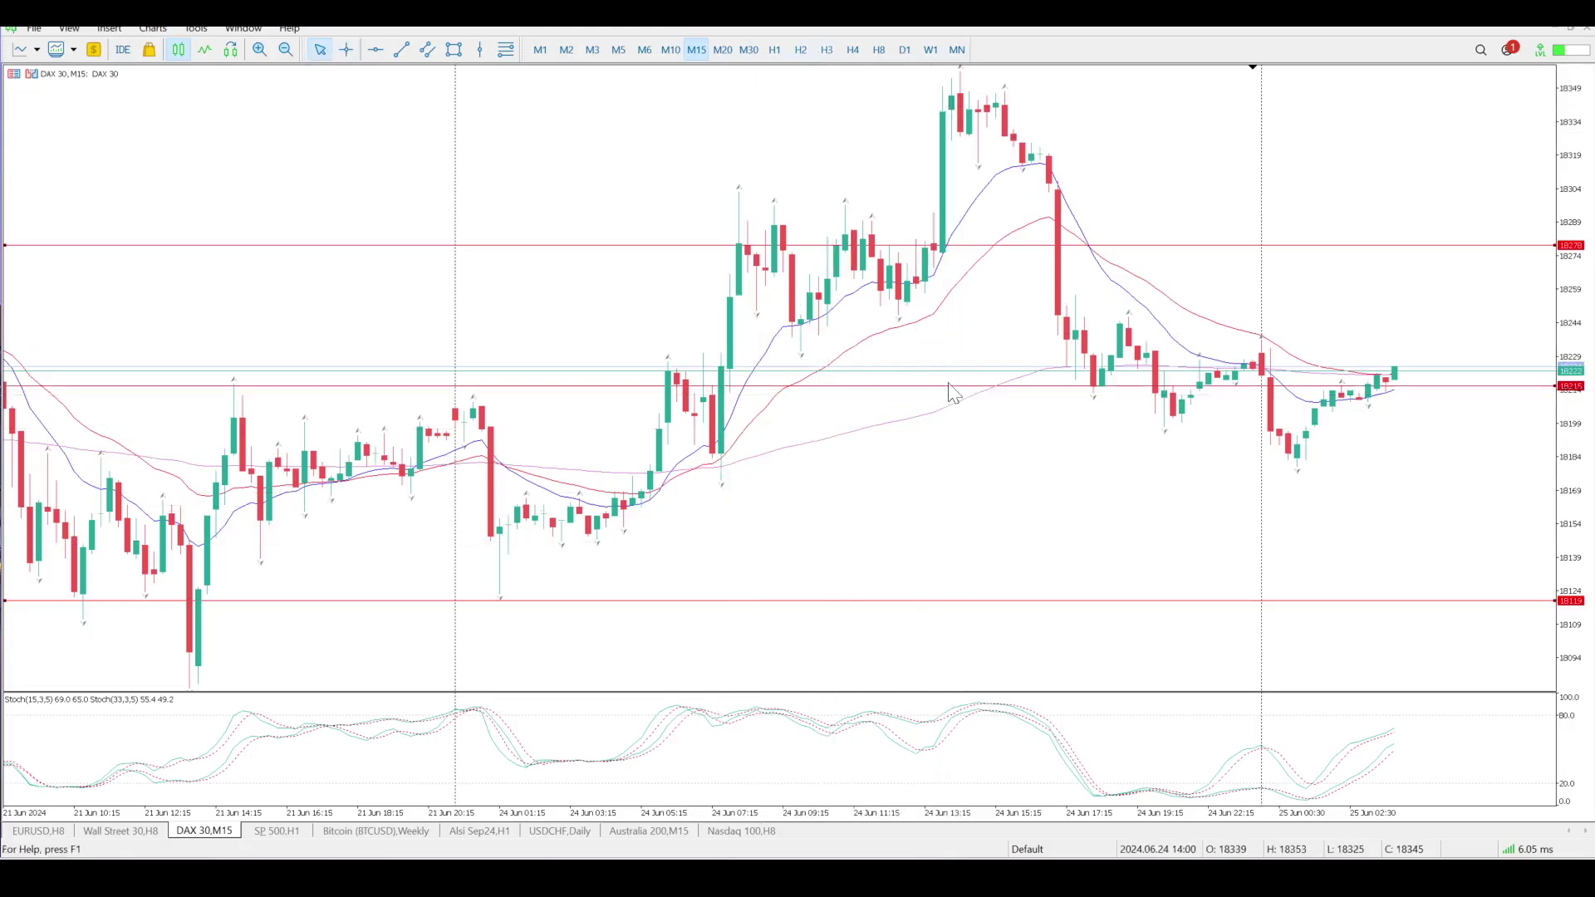